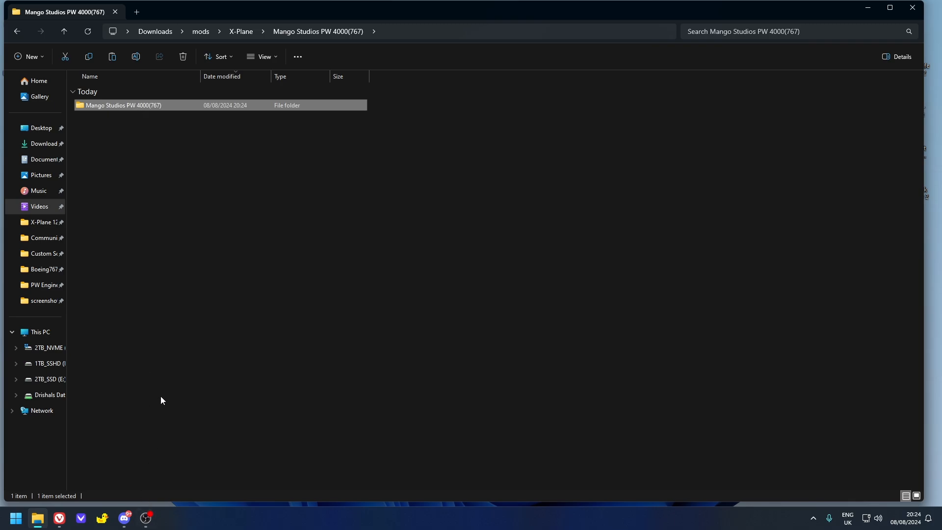
- Open Mango PW4000 instructions.pdf from the inner mod folder and review its installation steps and object coordinates
double_click(127, 106)
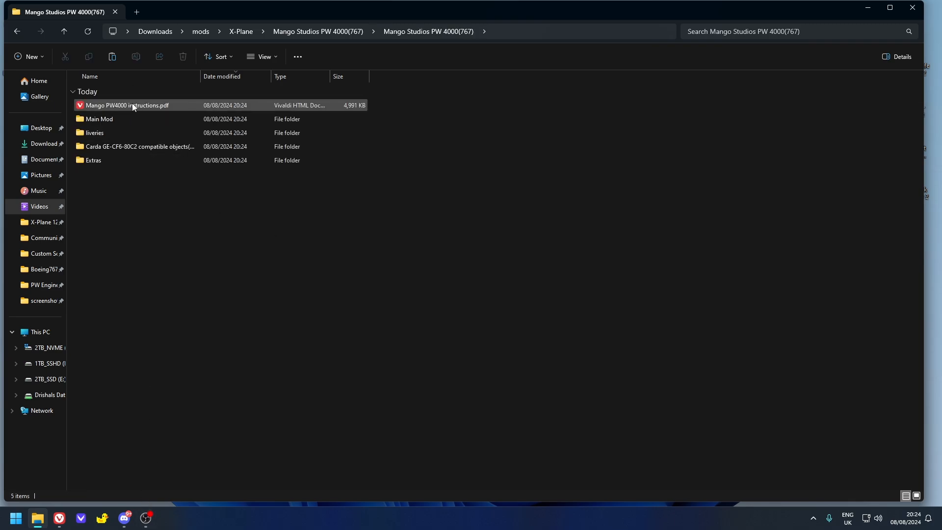
double_click(133, 106)
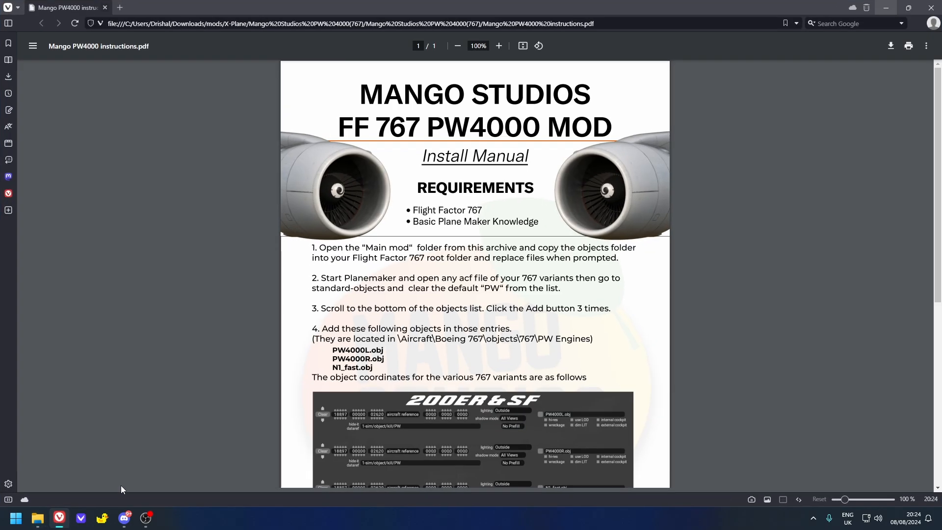
scroll(687, 257, down, 2)
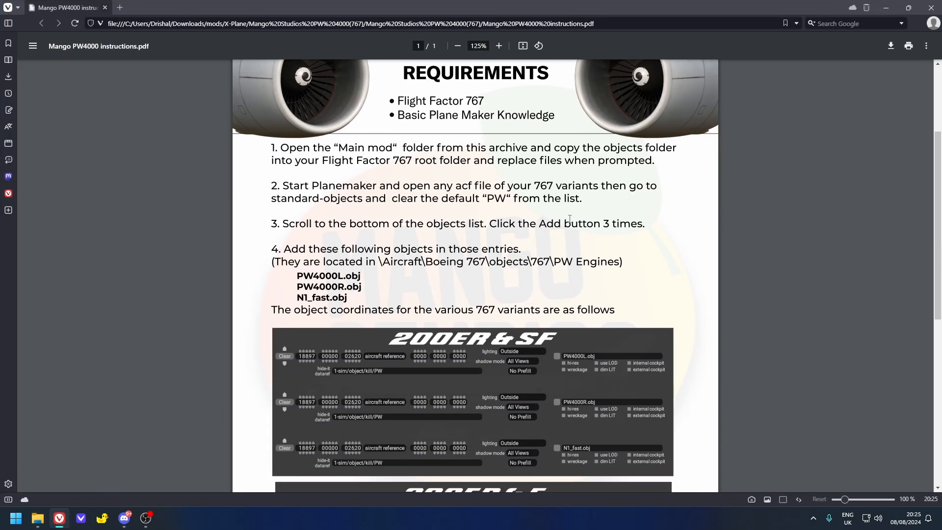
ctrl+scroll(572, 217, down, 1)
ctrl+scroll(488, 294, up, 3)
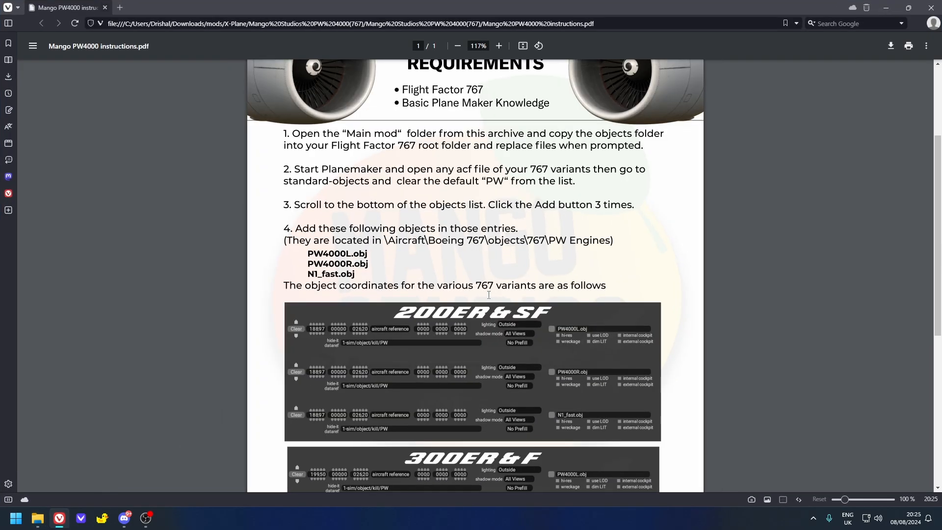
click(885, 8)
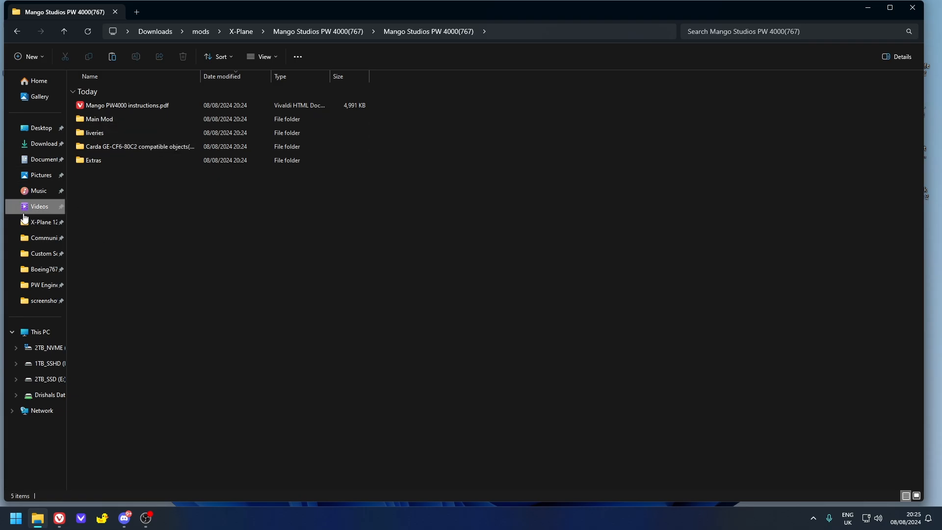
- Open the X-Plane 12 folder in a second window and arrange it side by side with the mod folder
right_click(39, 226)
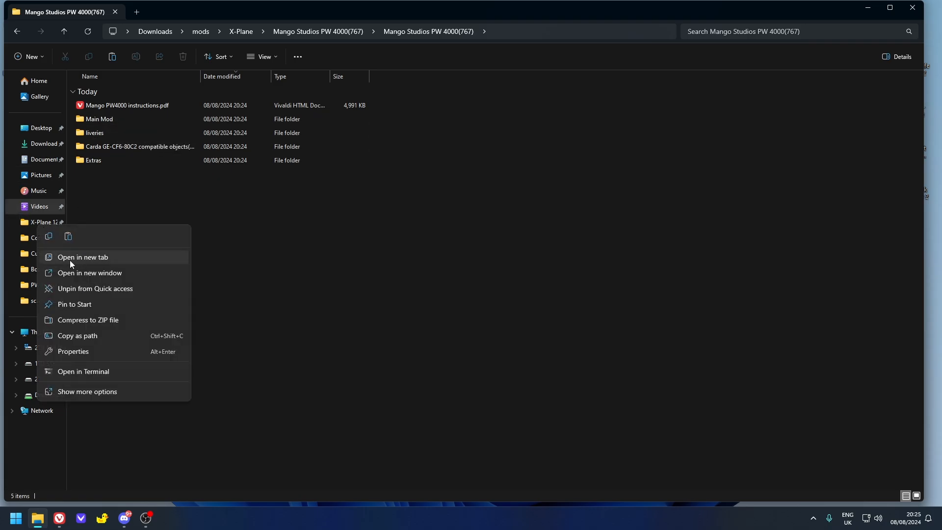
click(69, 273)
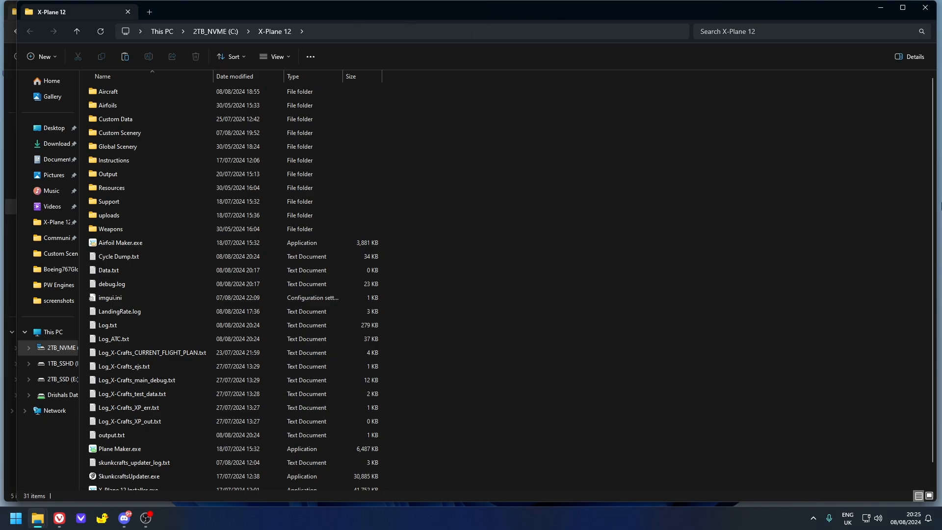
drag(687, 7, 941, 192)
click(73, 195)
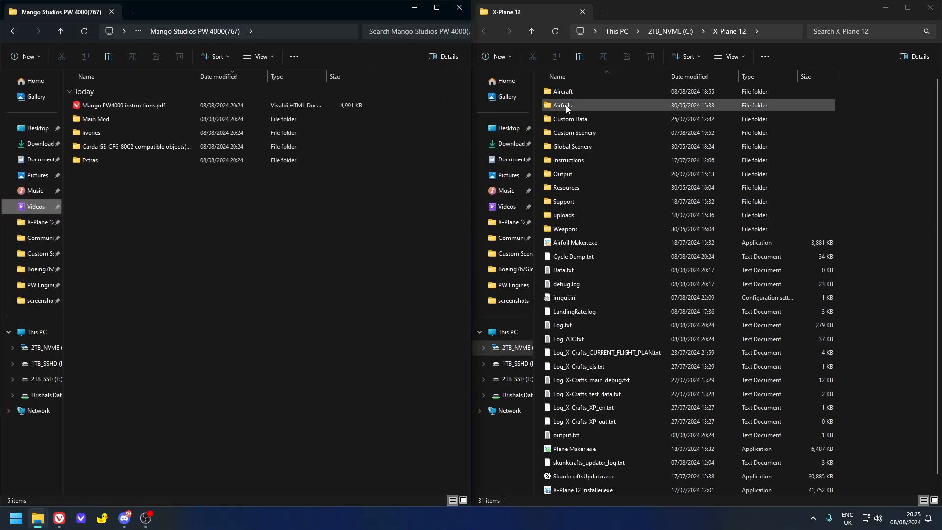
- Go to the Boeing767GlobalPLUS folder under Aircraft > FlightFactor in the X-Plane 12 window
double_click(581, 91)
double_click(572, 130)
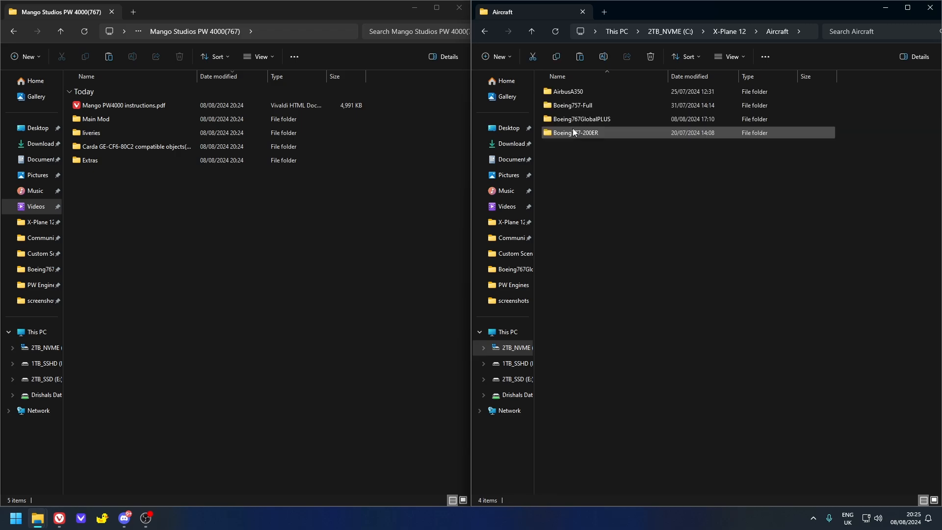
double_click(593, 125)
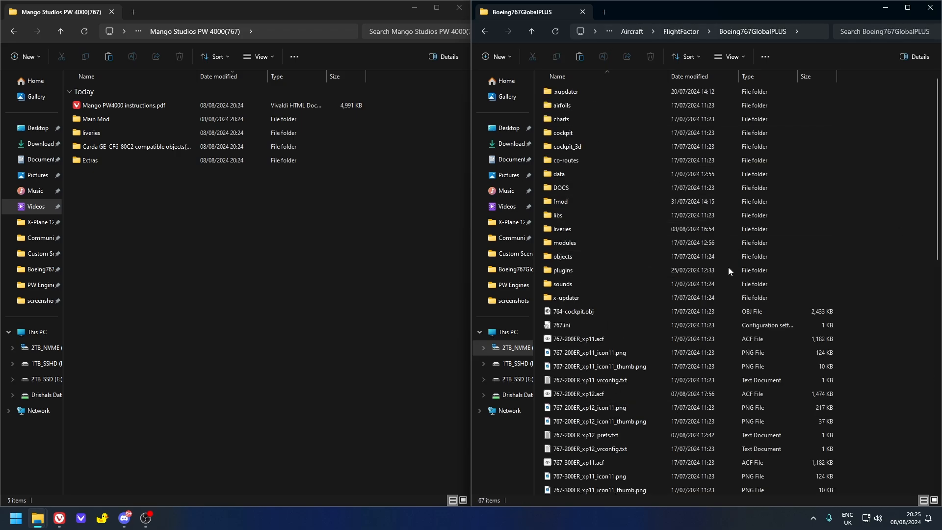
- Move the objects folder from the mod's Main Mod folder into the Boeing767GlobalPLUS folder
double_click(120, 123)
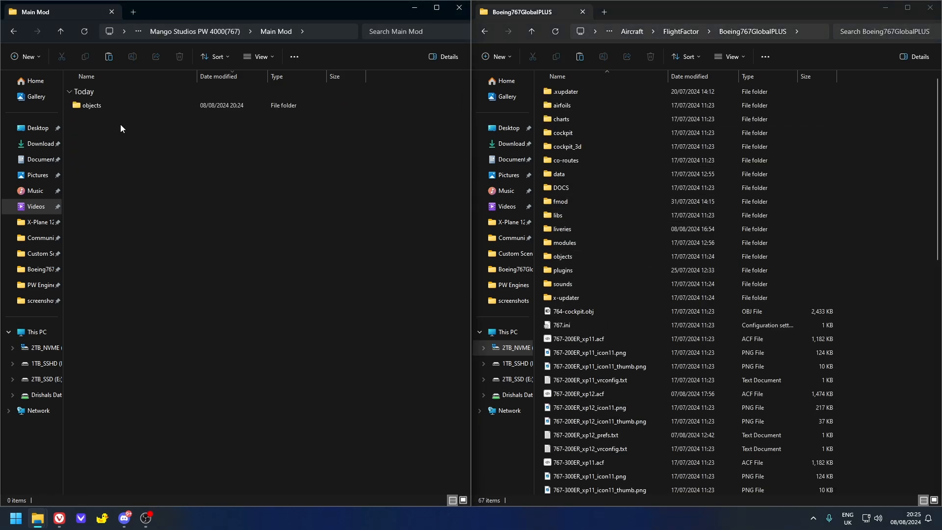
click(99, 108)
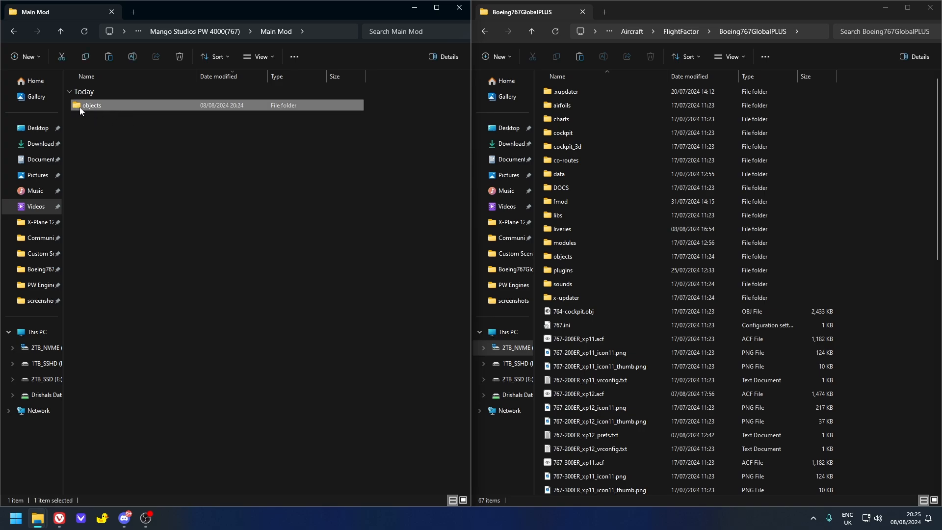
drag(86, 108, 901, 185)
click(469, 178)
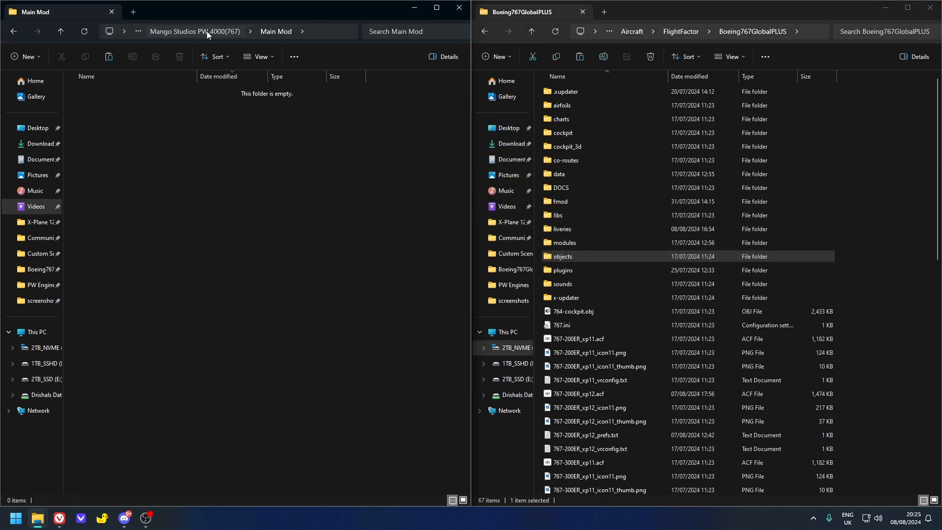
- Move the objects folder from the optional Carda GE-CF6-80C2 compatible objects folder into the Boeing767GlobalPLUS folder
click(207, 31)
click(148, 197)
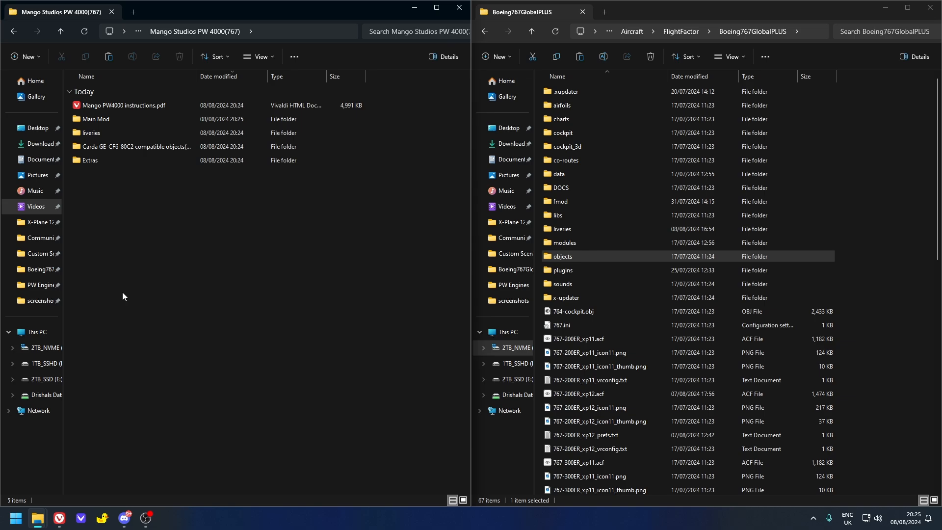
click(113, 149)
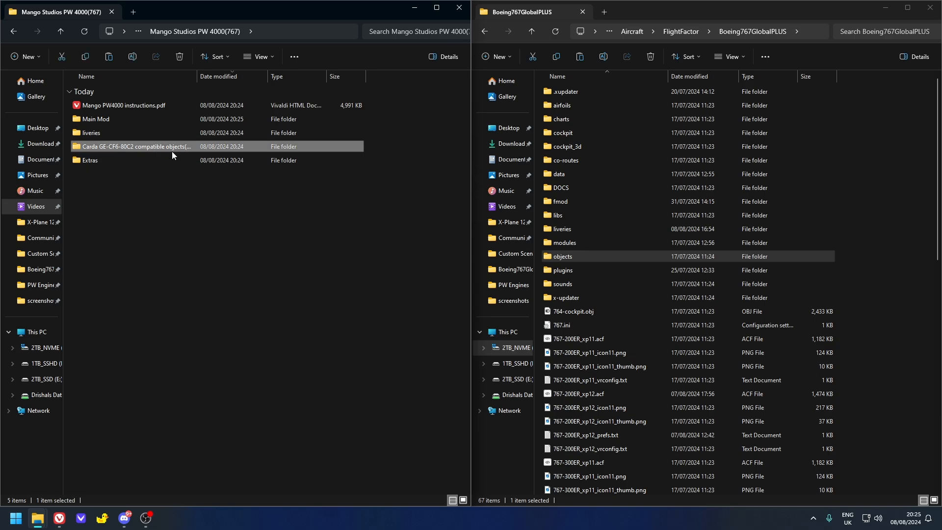
double_click(146, 147)
drag(88, 122, 905, 236)
click(497, 181)
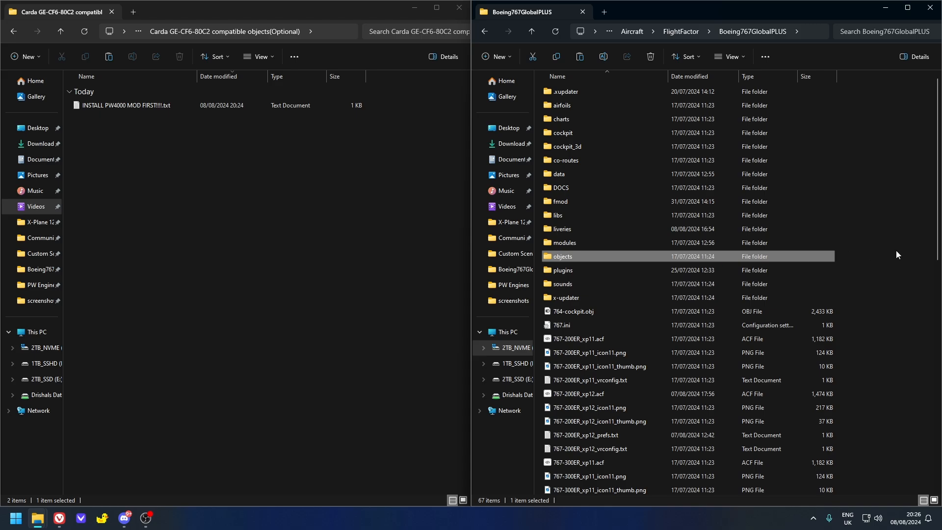
click(895, 252)
- Check the PW Engines files inside the aircraft's objects > 767 folder
double_click(599, 255)
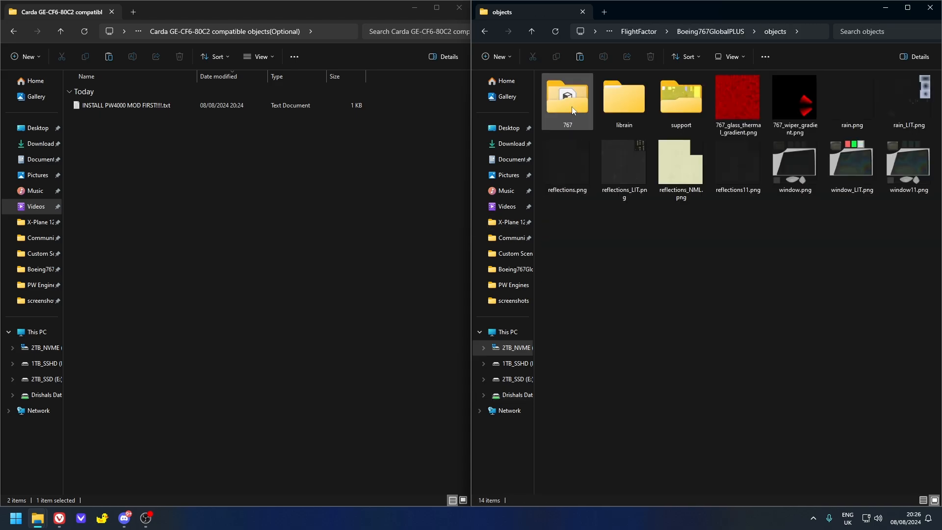
double_click(572, 107)
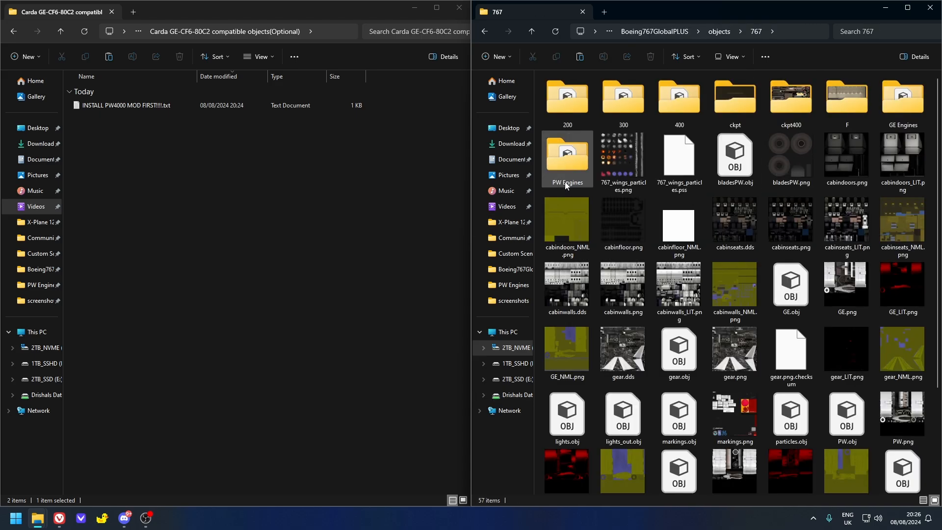
double_click(566, 185)
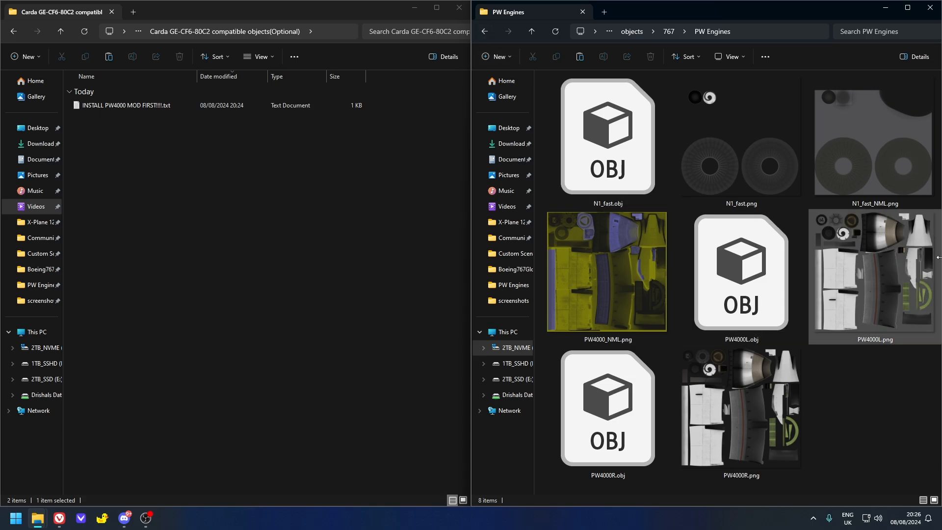
click(486, 36)
click(486, 36)
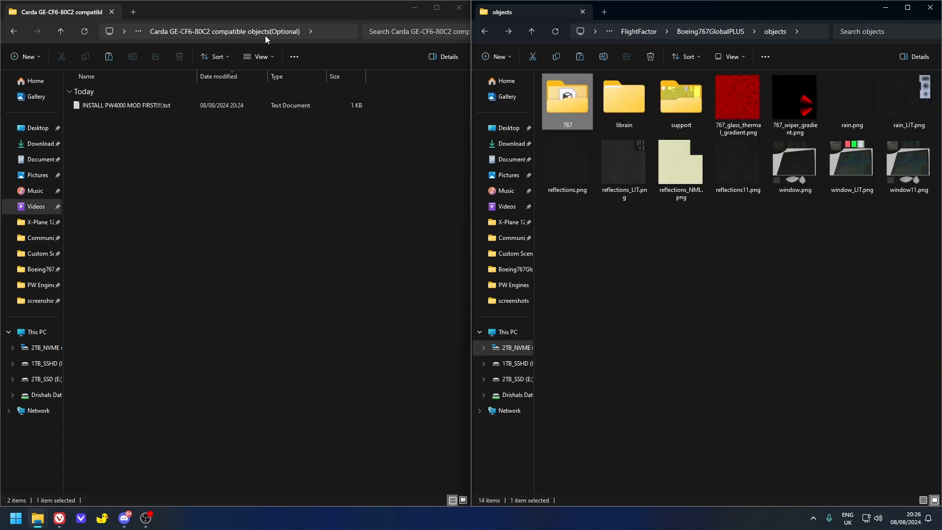
- Examine the Alternate Spinner contents in the mod's Extras folder, then return to the main mod folder
click(13, 31)
click(14, 31)
click(37, 30)
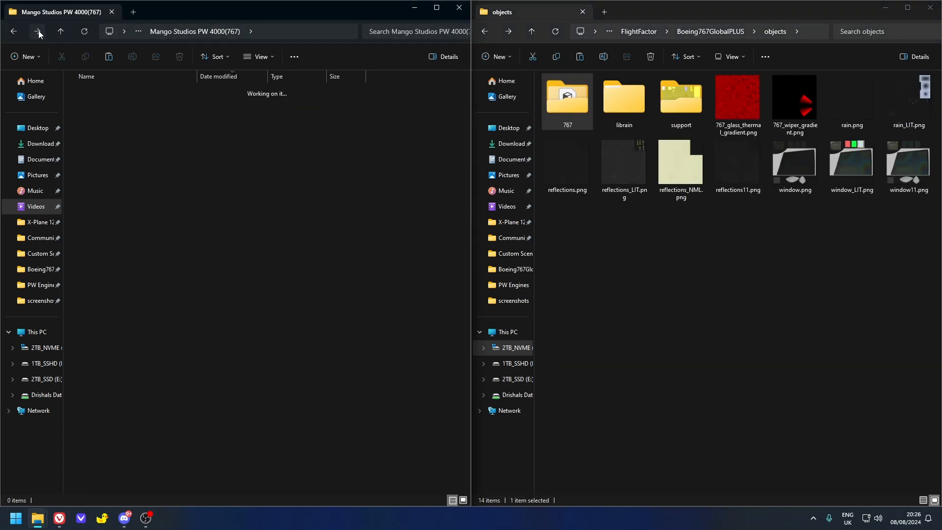
double_click(109, 163)
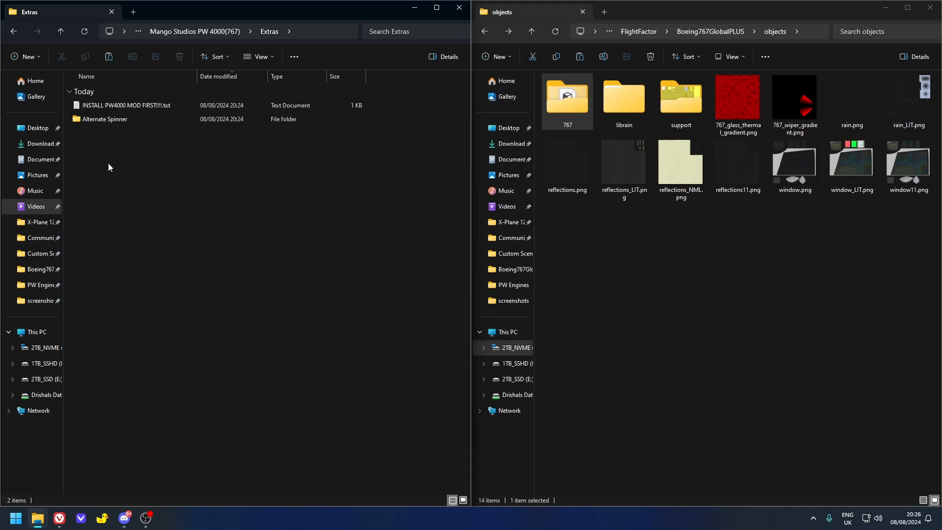
double_click(111, 119)
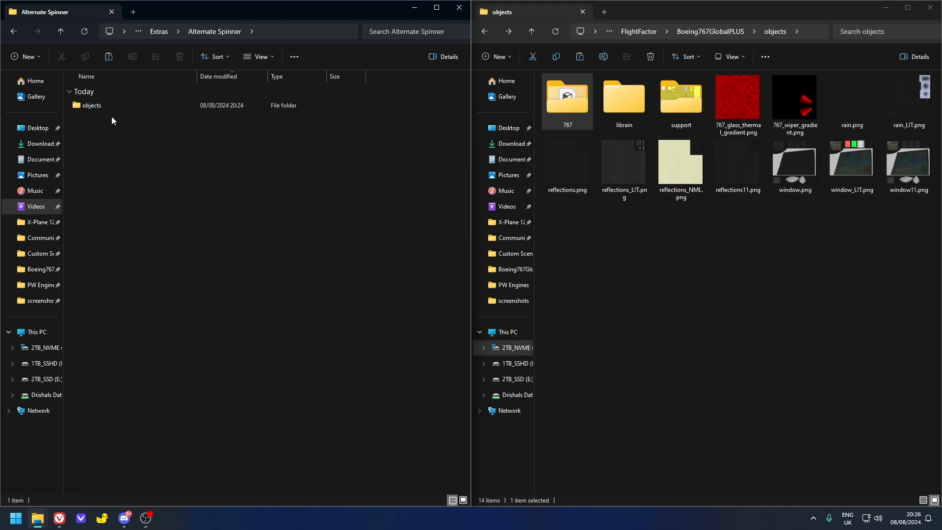
double_click(121, 108)
double_click(121, 109)
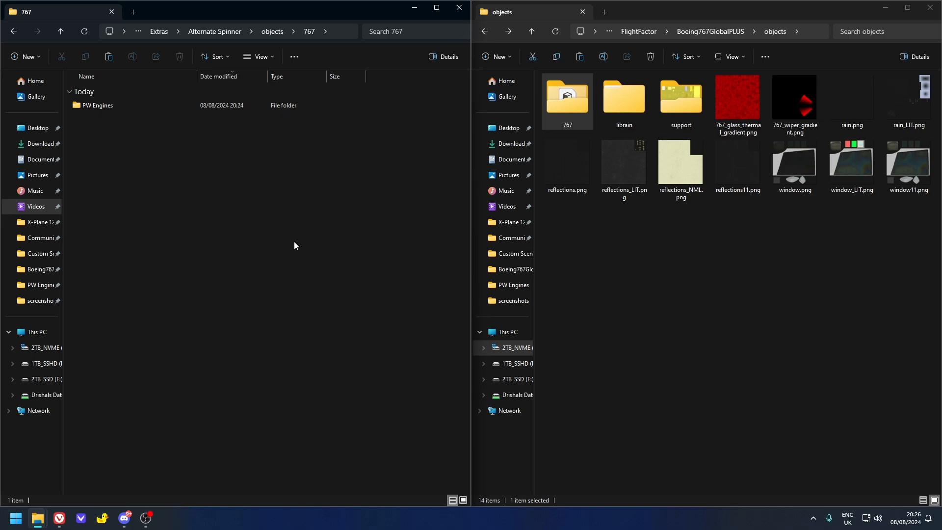
click(152, 33)
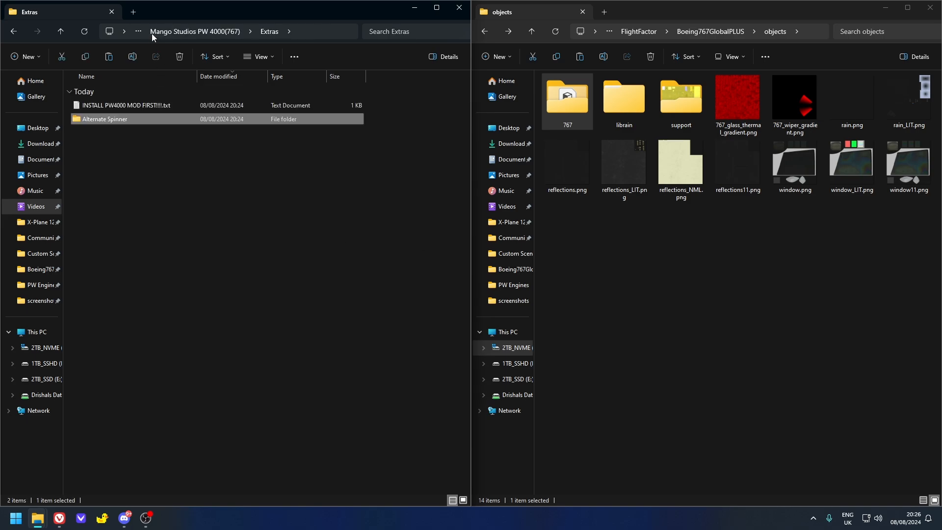
click(156, 31)
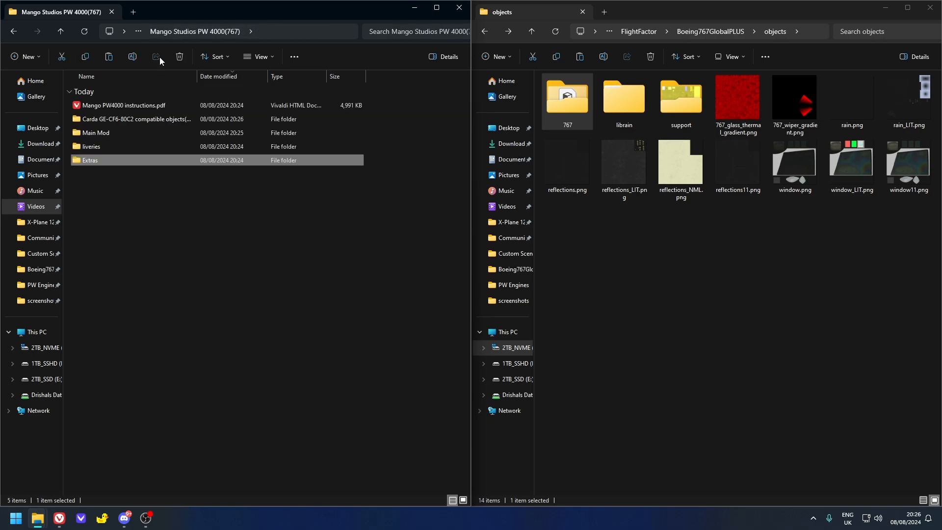
click(181, 285)
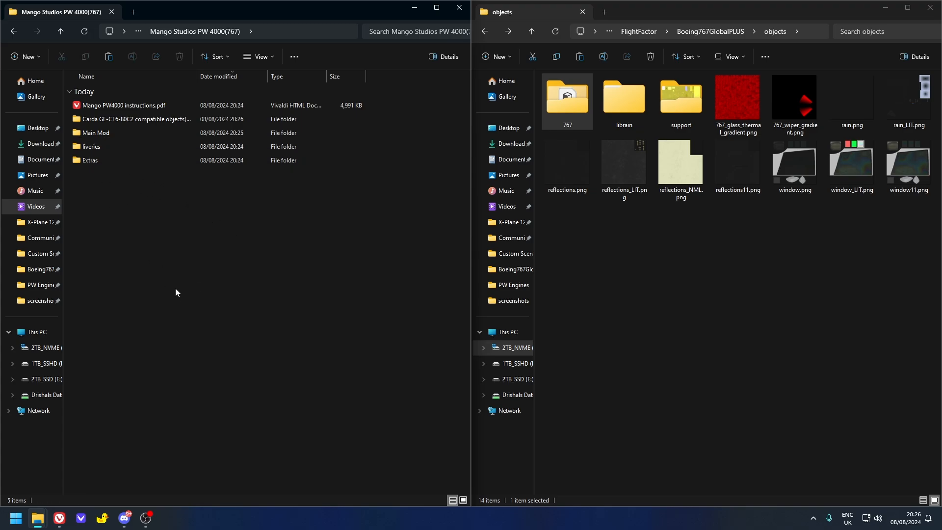
- Launch Plane Maker.exe from the X-Plane 12 folder and acknowledge its engine inlet limit notice
click(643, 31)
click(644, 32)
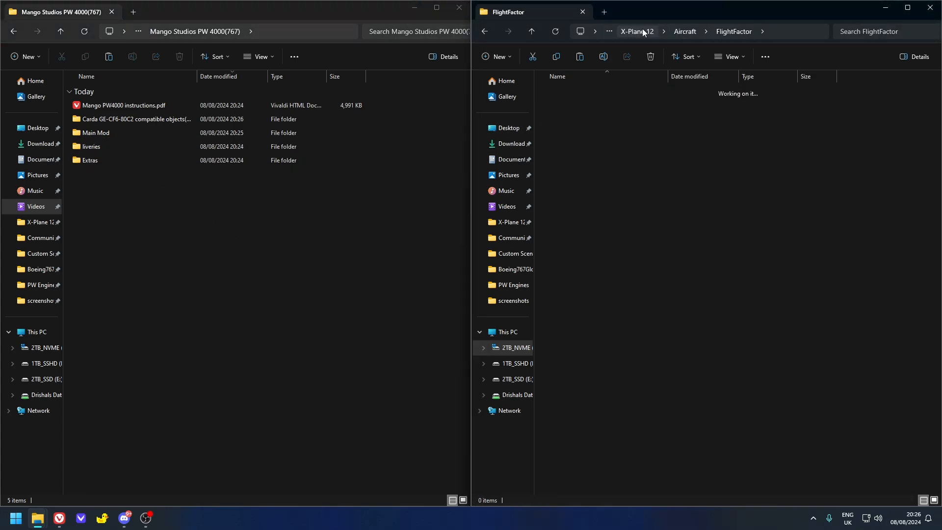
scroll(587, 443, down, 1)
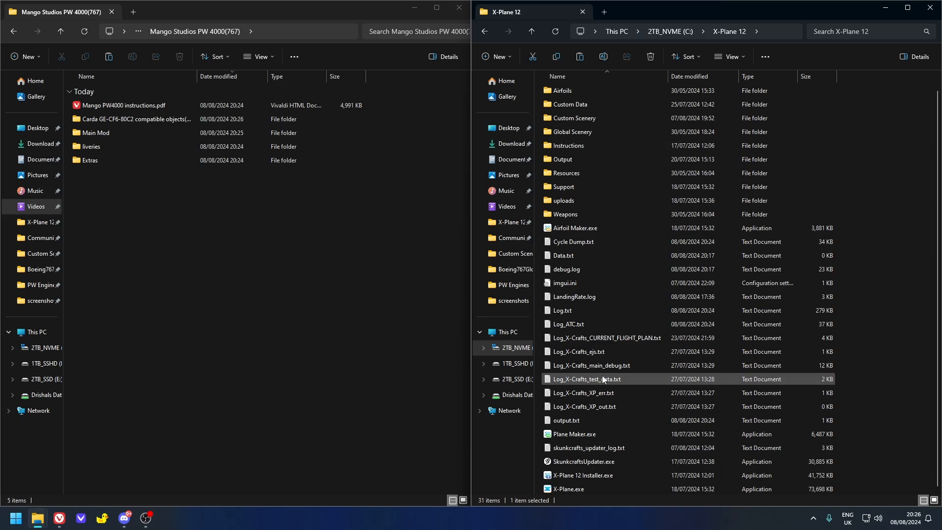
click(588, 438)
double_click(588, 437)
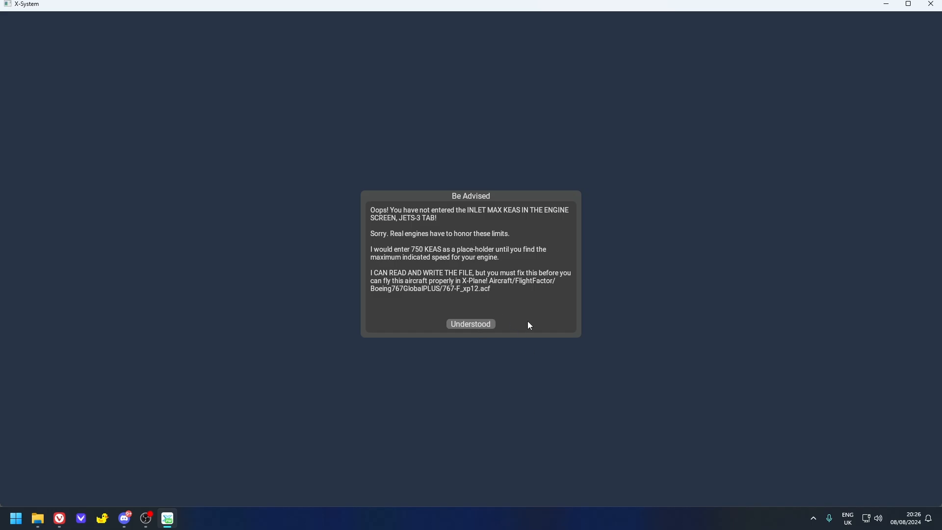
click(483, 323)
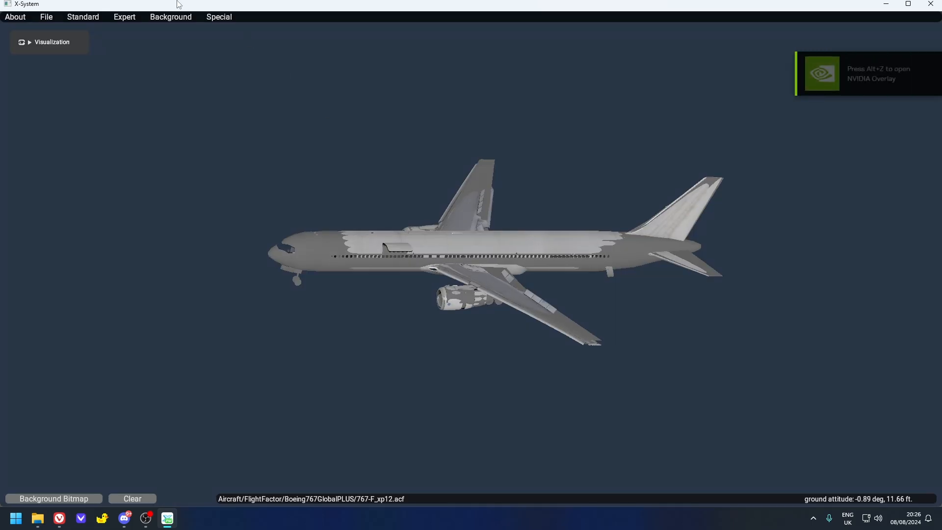
- Start opening another aircraft without saving changes to the current one, and browse to Aircraft > FlightFactor > Boeing767GlobalPLUS in the X-Plane 12 folder
click(53, 18)
click(54, 41)
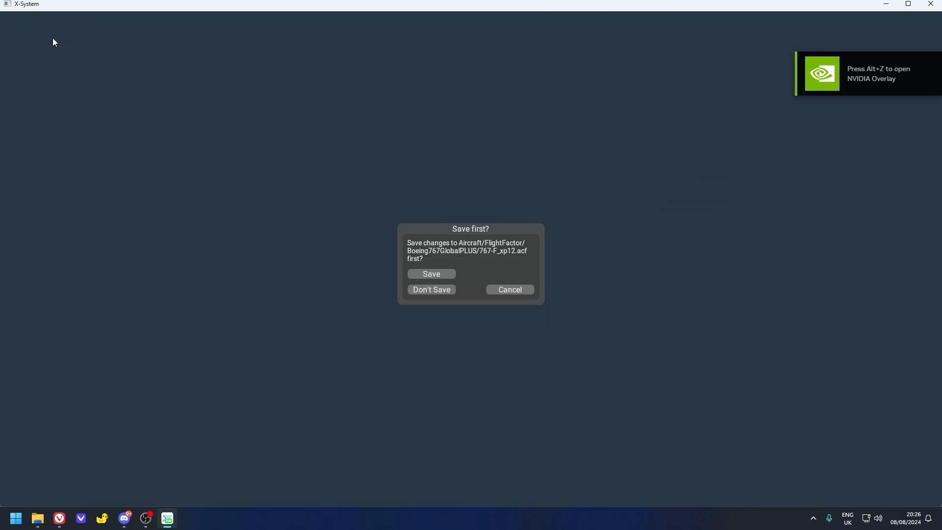
click(450, 290)
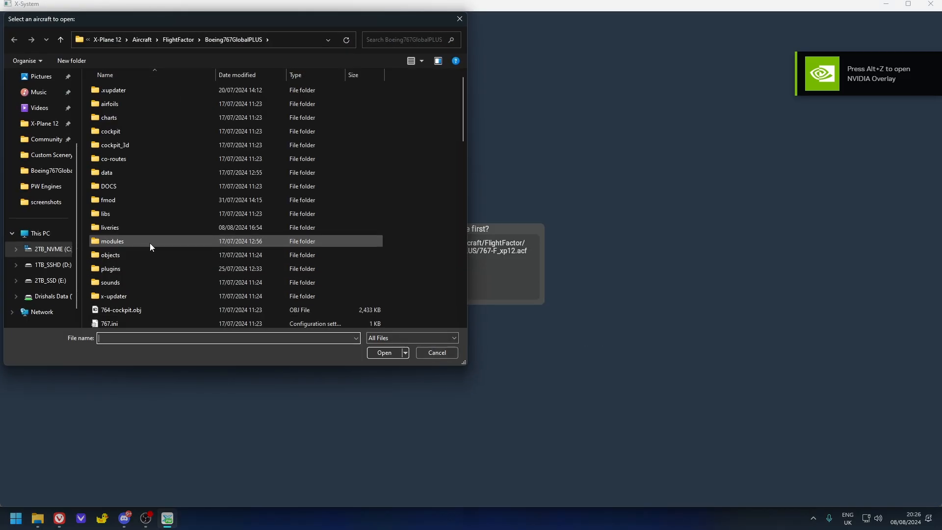
scroll(179, 172, down, 1)
scroll(178, 173, up, 1)
click(167, 39)
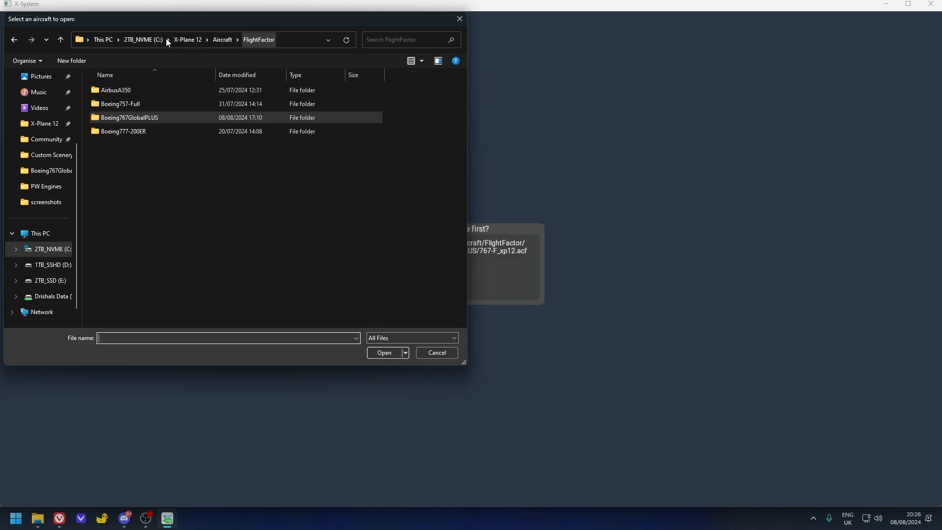
click(223, 39)
click(196, 39)
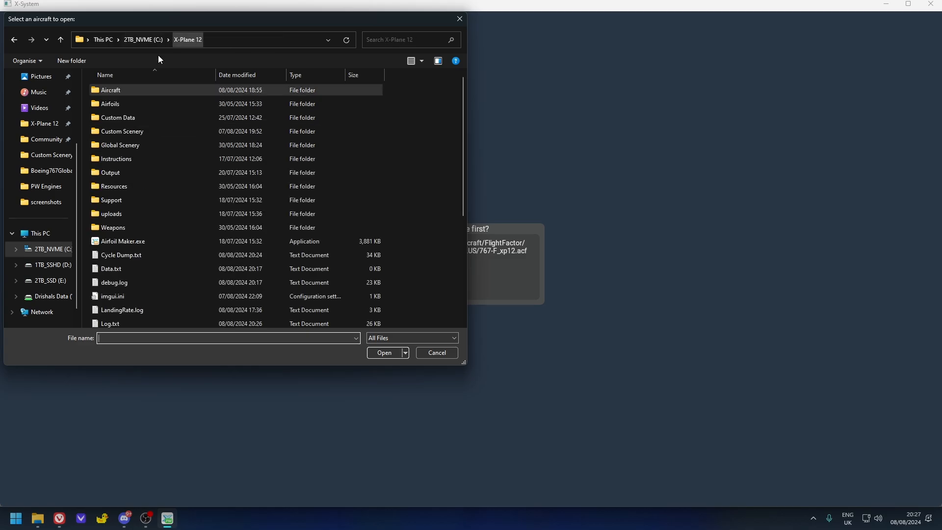
double_click(134, 92)
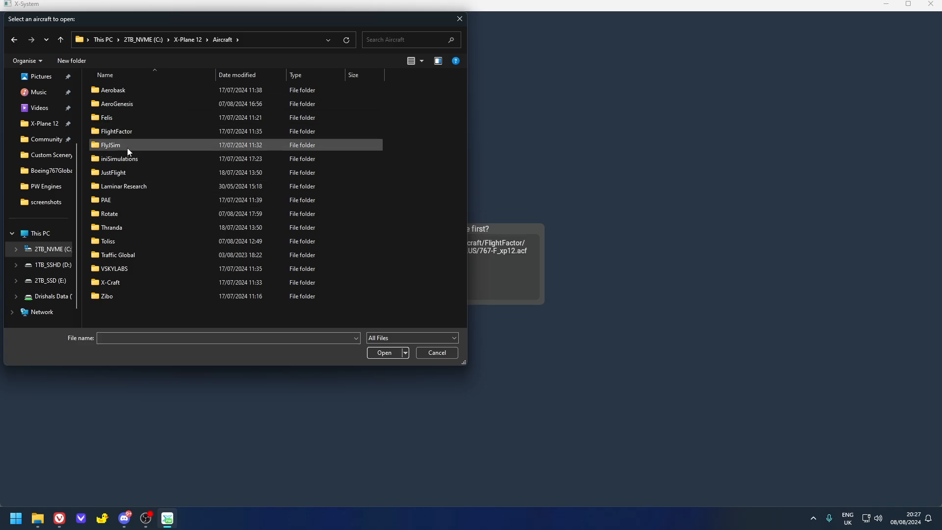
double_click(130, 131)
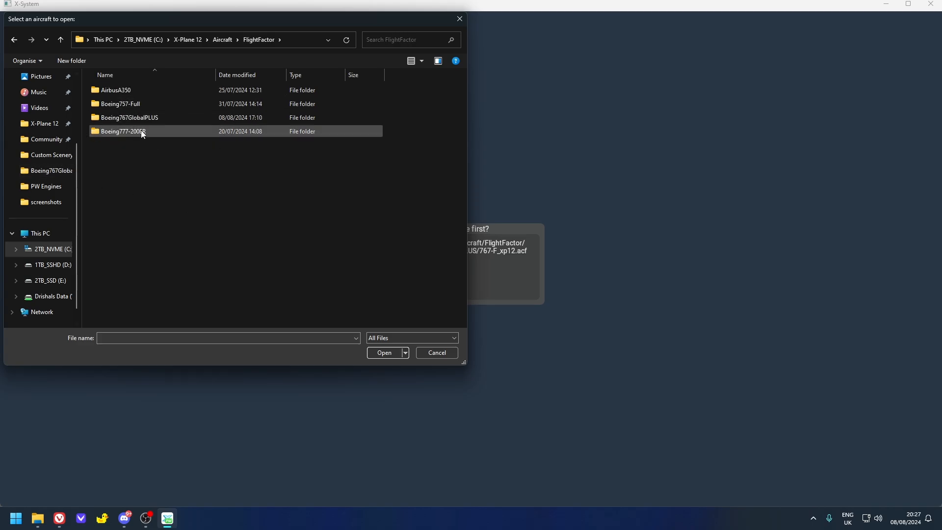
double_click(135, 117)
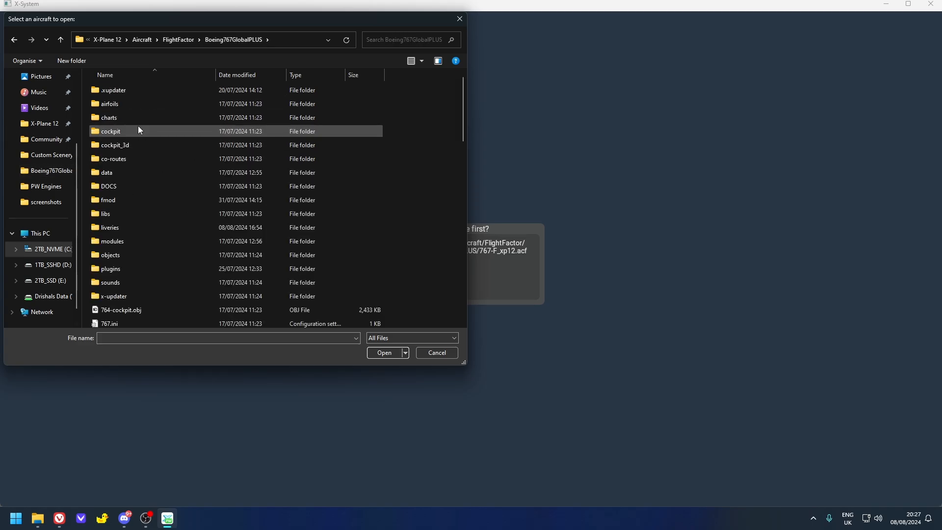
- Examine the xp12 .acf files for the different 767 variants in the Boeing767GlobalPLUS folder
scroll(113, 210, down, 5)
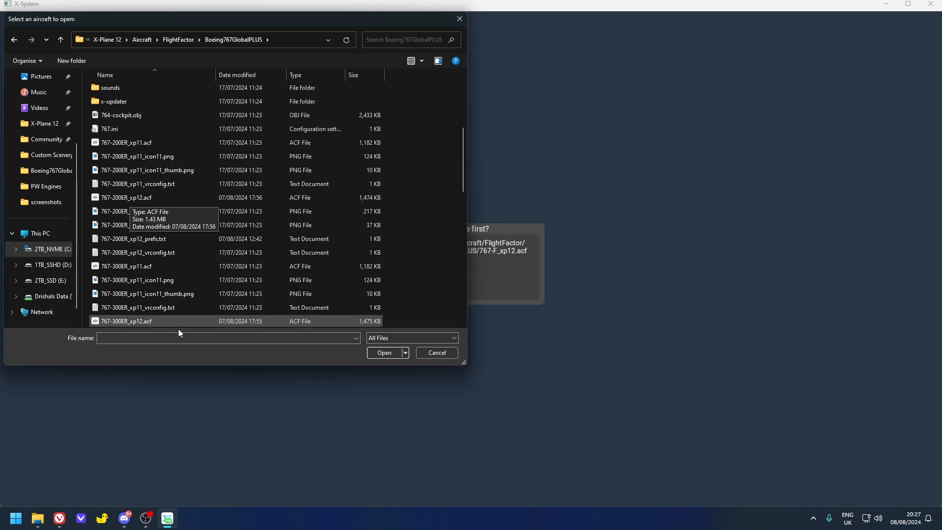
scroll(154, 319, down, 5)
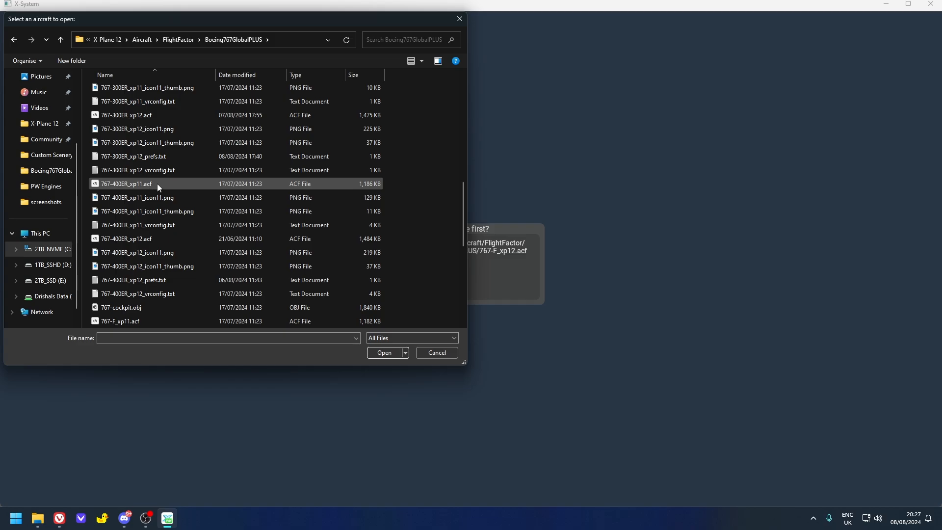
scroll(161, 189, down, 2)
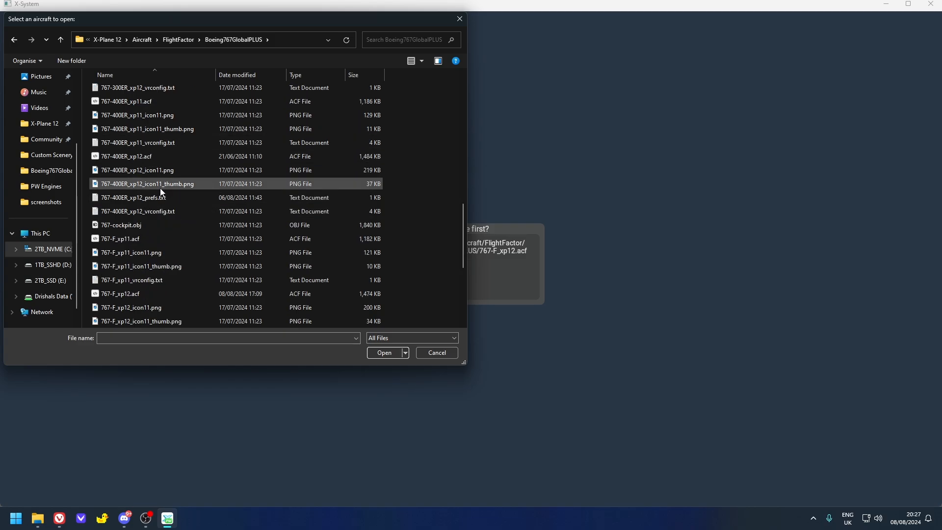
scroll(131, 252, down, 3)
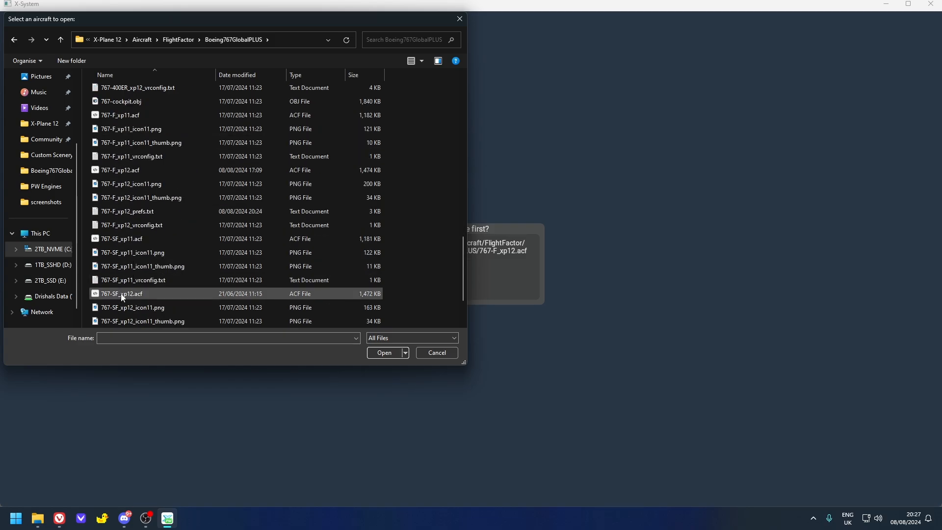
scroll(174, 298, down, 2)
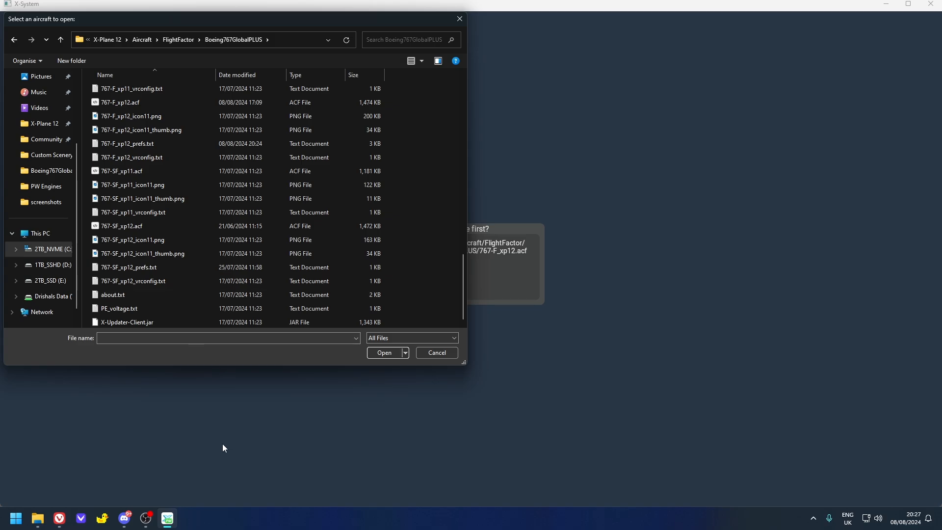
scroll(228, 196, up, 15)
scroll(222, 199, down, 2)
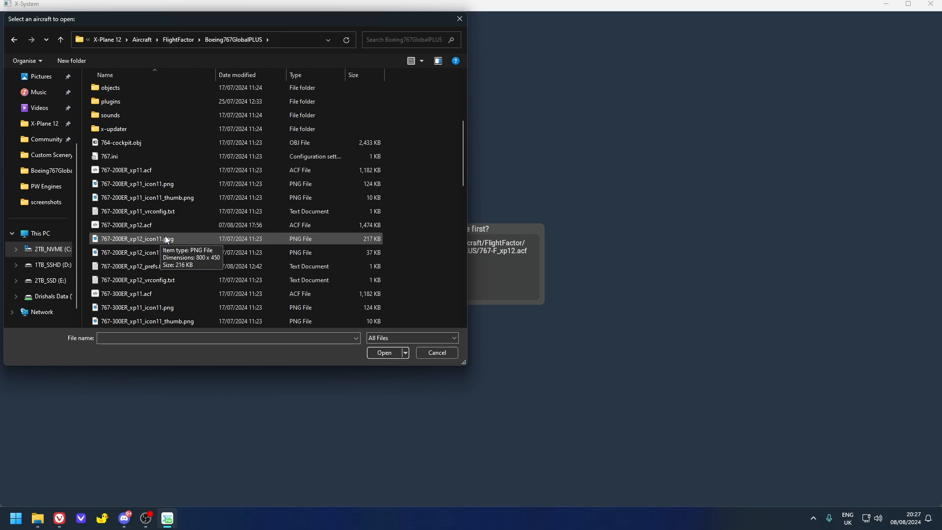
- Open the aircraft file 767-SF_xp12.acf from the Boeing767GlobalPLUS folder
scroll(205, 211, down, 1)
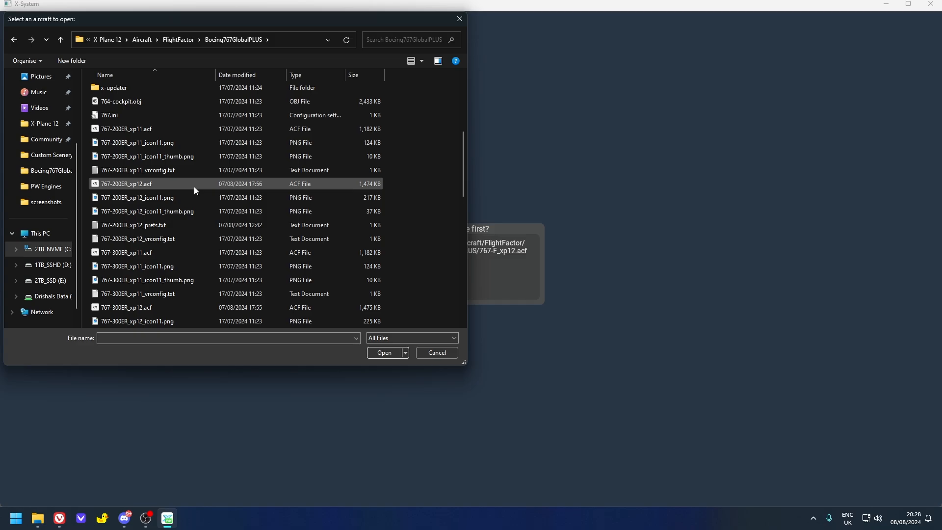
scroll(123, 186, down, 8)
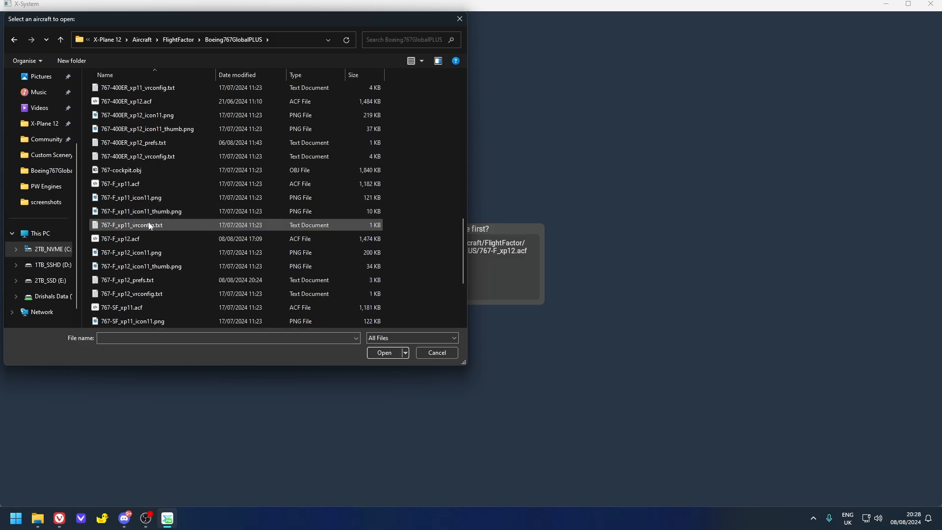
scroll(134, 296, down, 1)
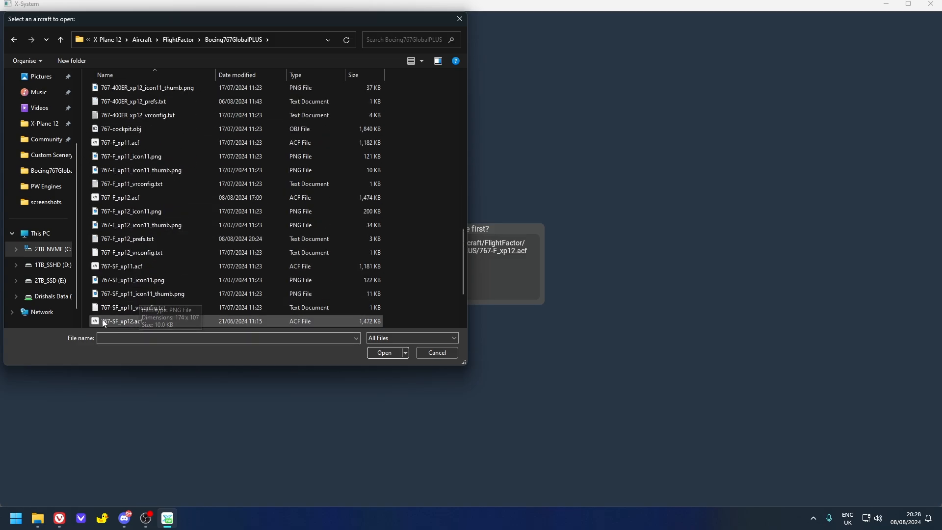
double_click(132, 321)
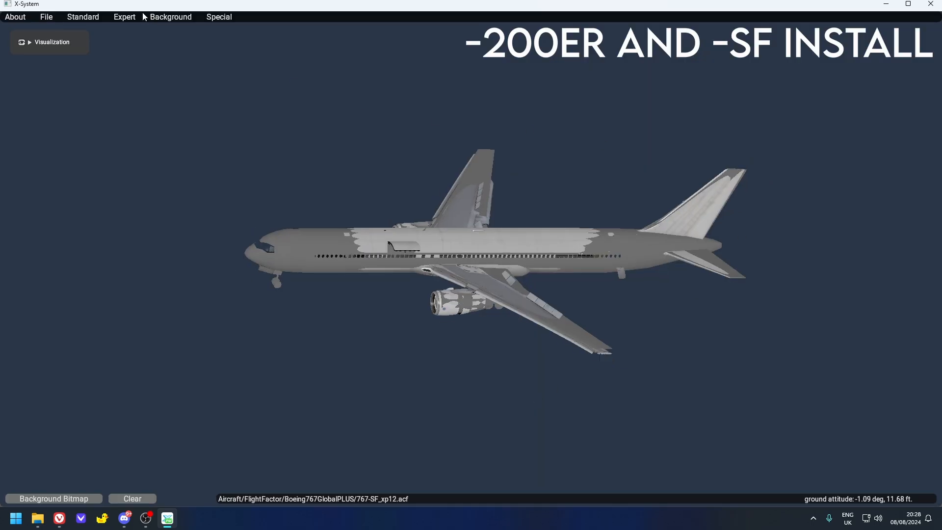
- Remove the PW.obj entry from the aircraft's Objects list
click(81, 17)
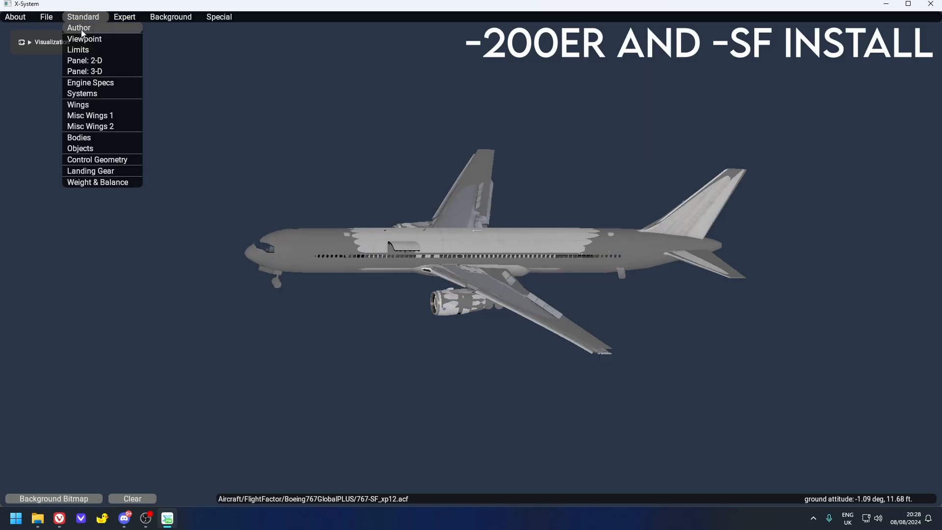
click(79, 150)
scroll(604, 220, down, 3)
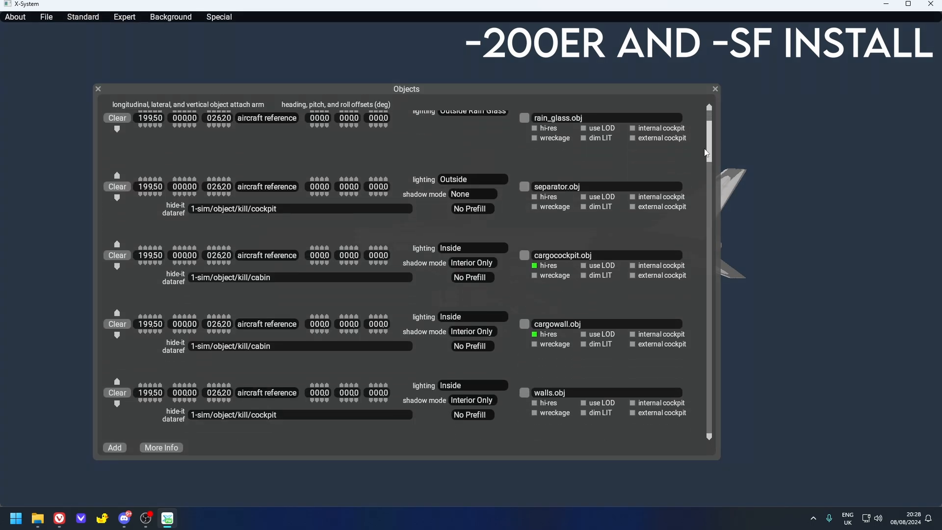
scroll(605, 222, down, 3)
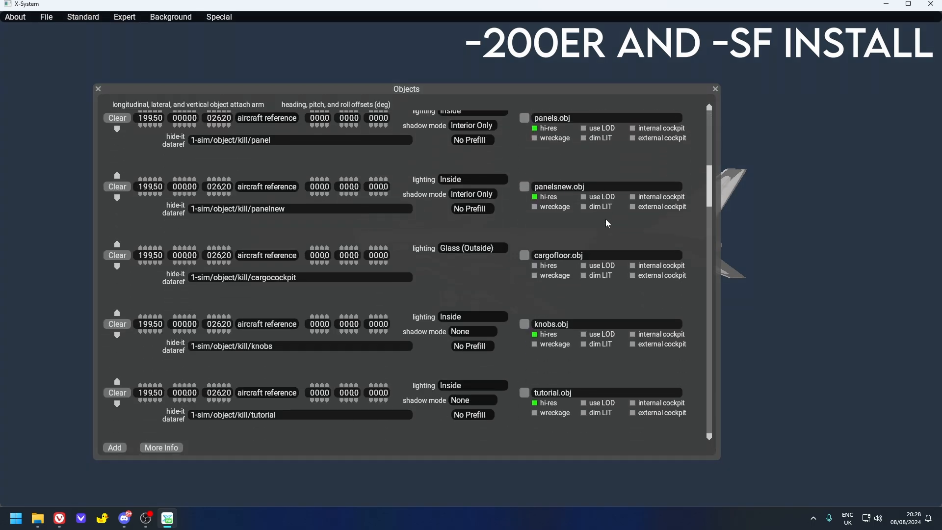
scroll(586, 276, down, 3)
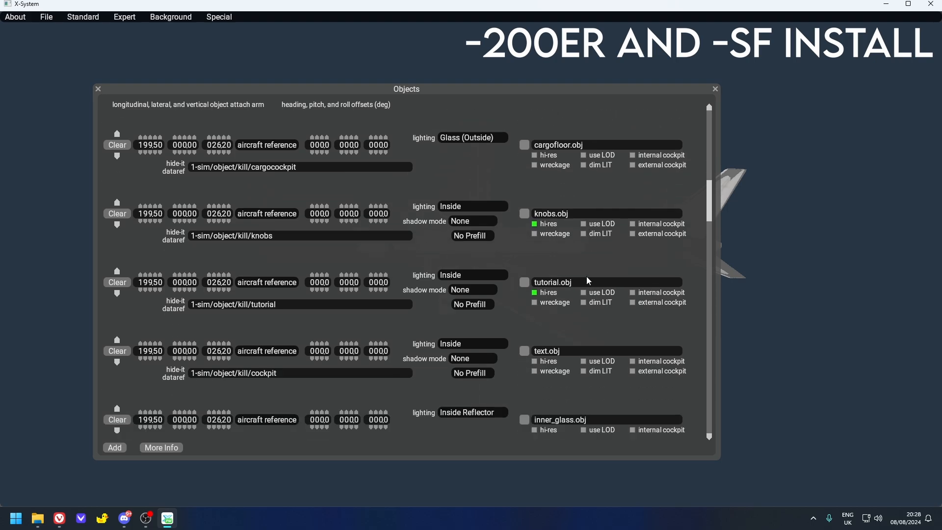
scroll(586, 275, down, 2)
scroll(587, 276, down, 7)
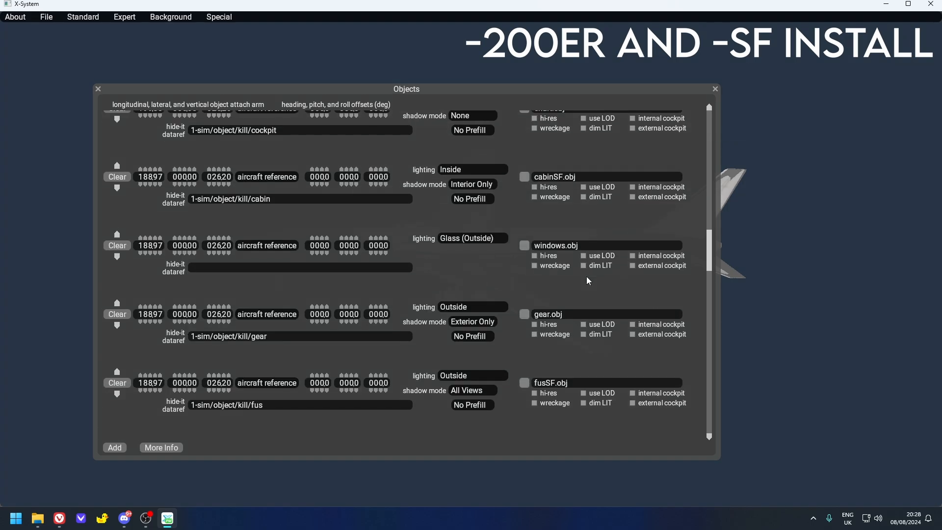
scroll(586, 287, down, 3)
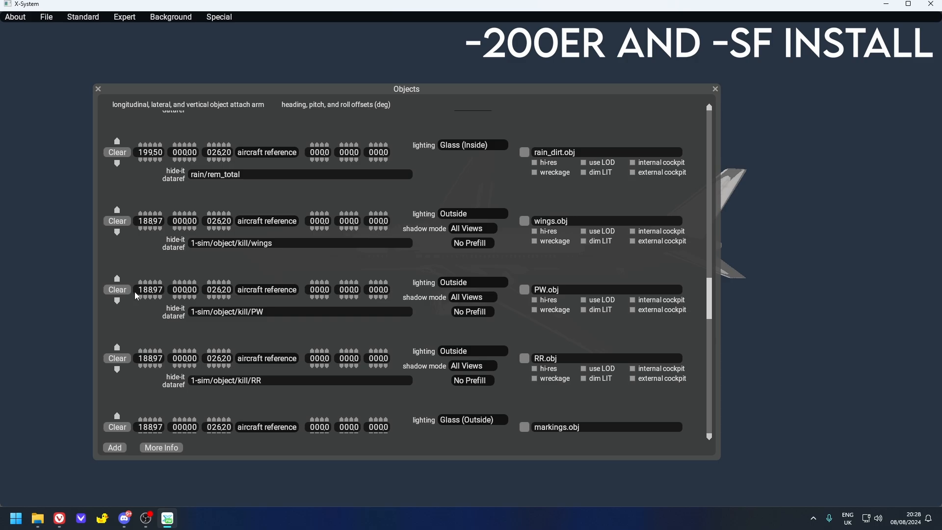
click(125, 289)
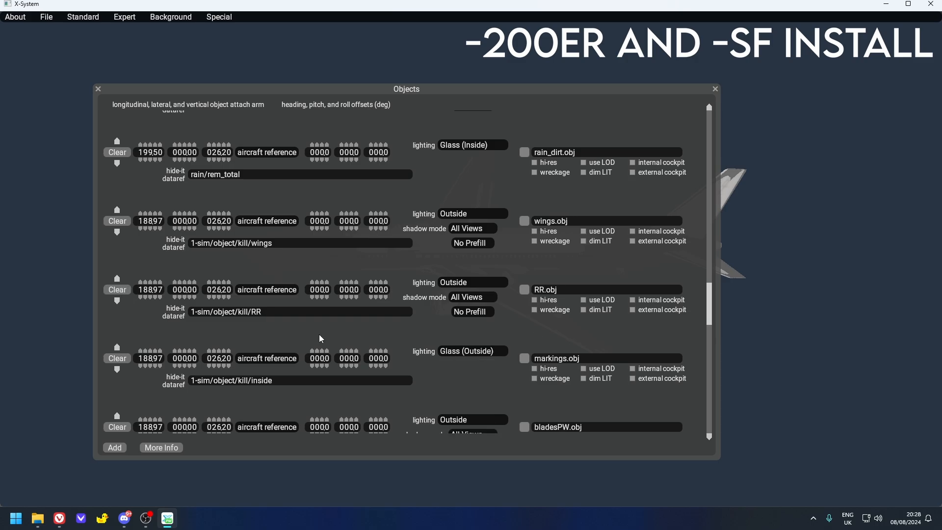
- Add three empty object entries at the end of the Objects list, after ge_engine_r_n1.obj
drag(712, 313, 721, 421)
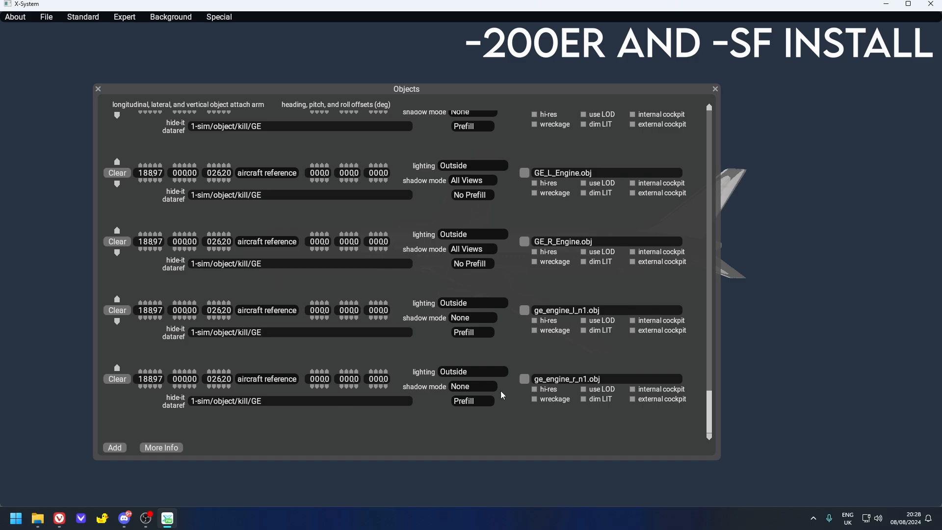
click(114, 447)
click(114, 447)
click(114, 447)
scroll(429, 270, down, 5)
scroll(548, 280, down, 1)
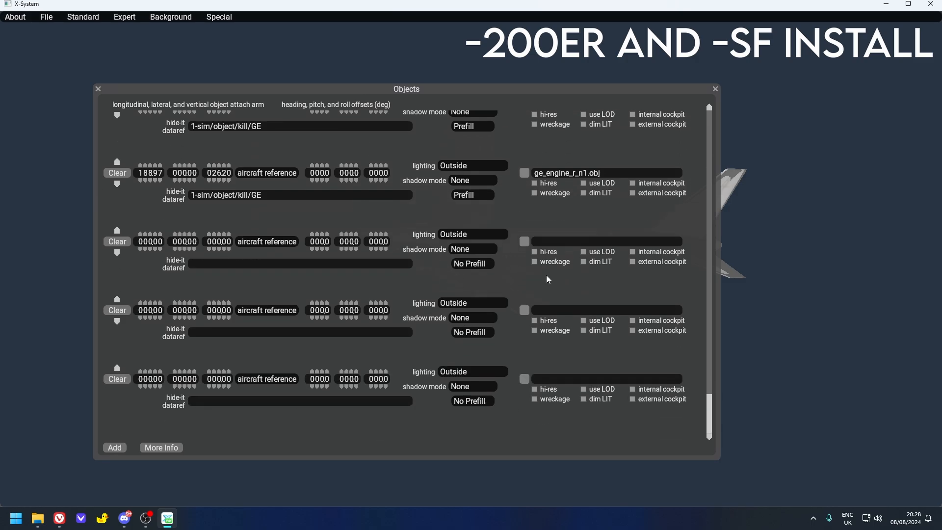
- Assign PW4000L.obj from the objects > 767 > PW Engines folder to the first empty object entry
click(524, 241)
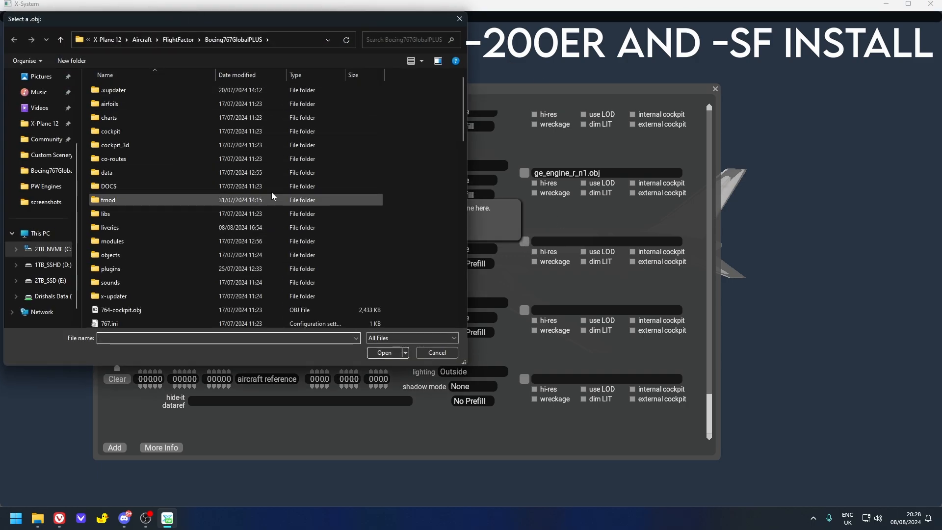
double_click(129, 254)
double_click(116, 109)
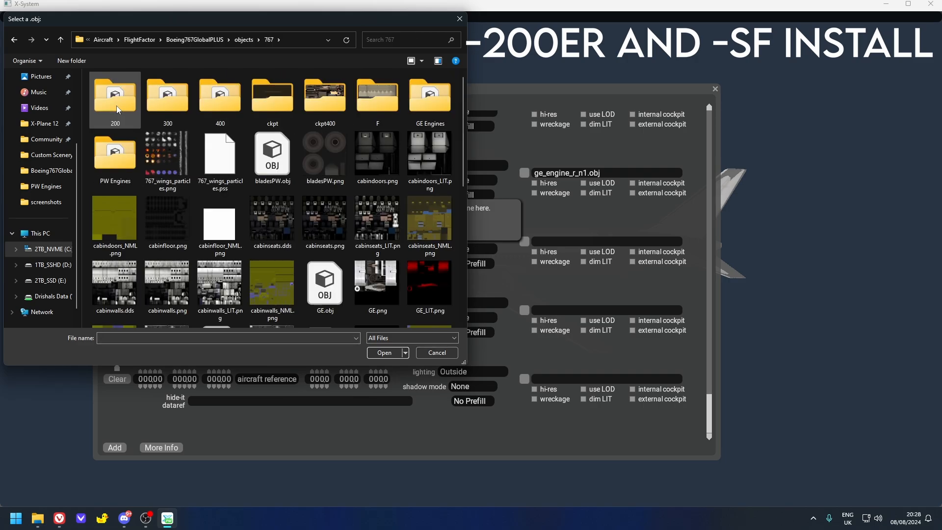
double_click(120, 165)
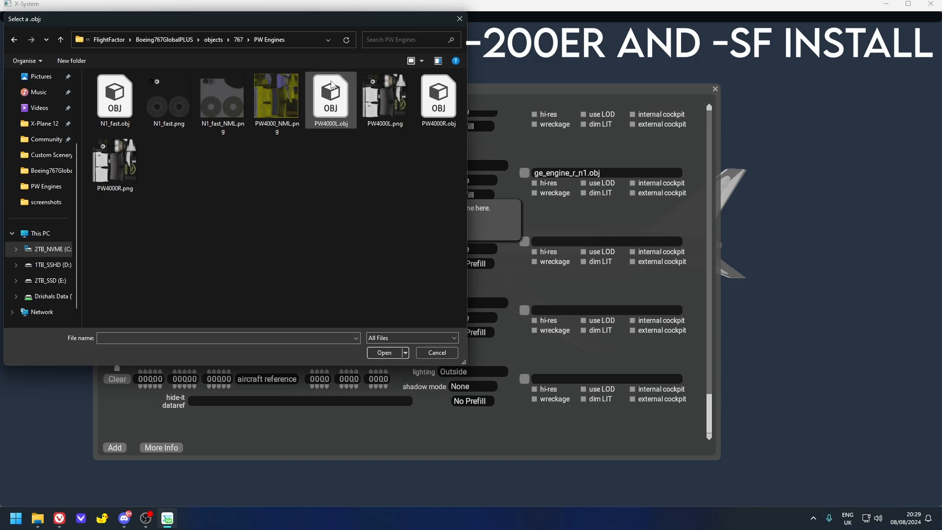
double_click(335, 116)
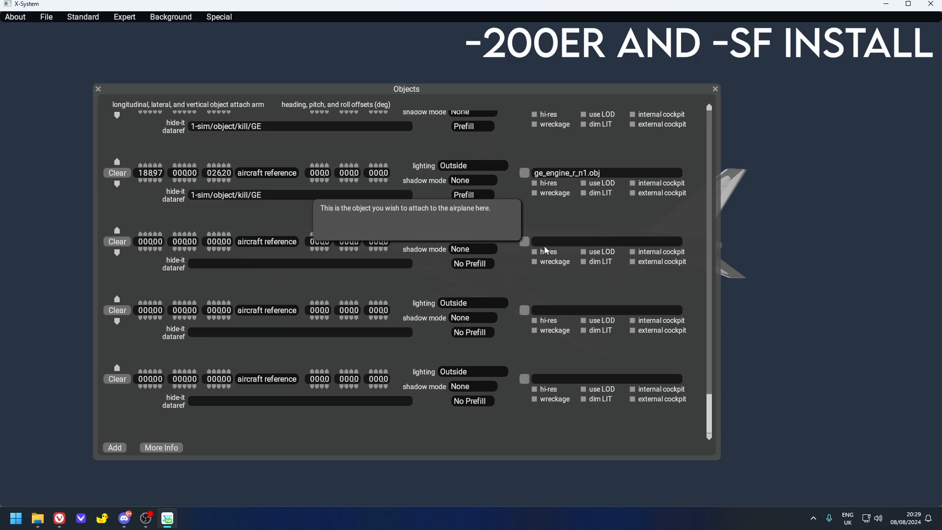
- Assign PW4000R.obj from the objects > 767 > PW Engines folder to the entry below PW4000L.obj
click(523, 310)
double_click(132, 255)
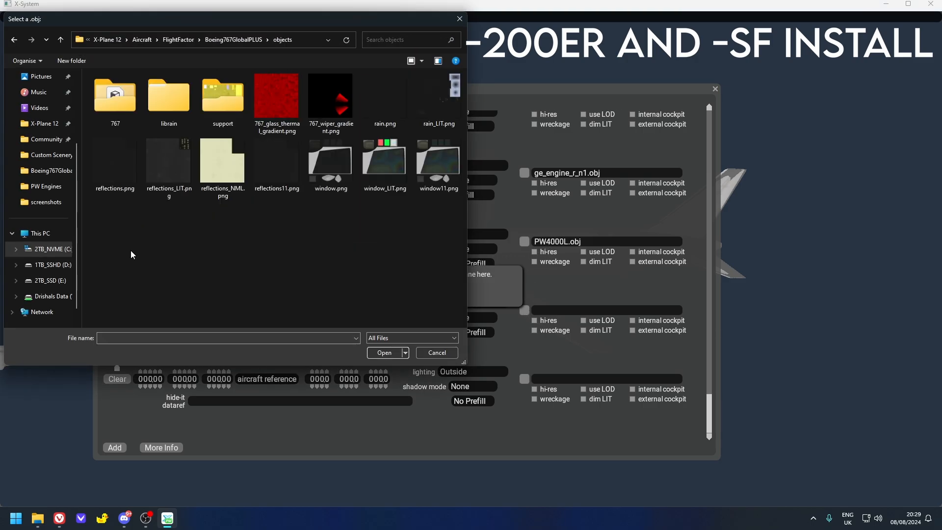
double_click(130, 110)
double_click(118, 156)
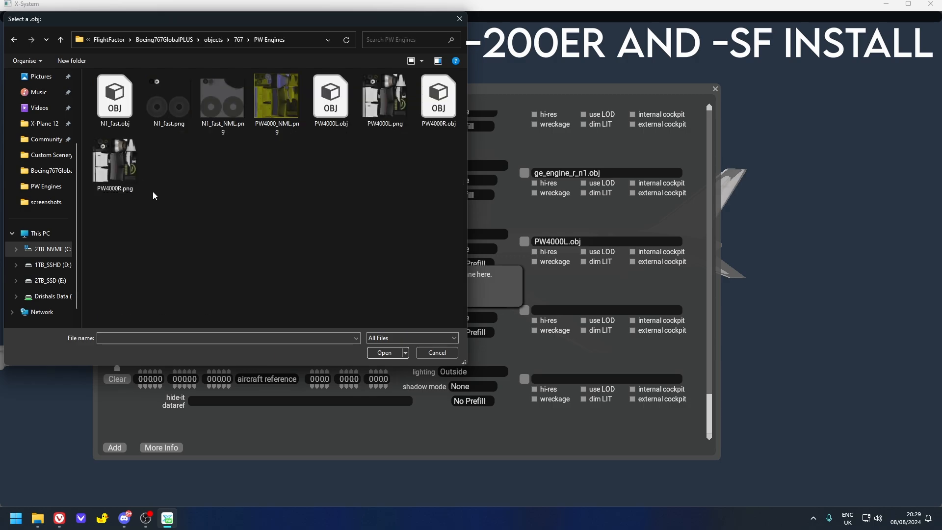
double_click(456, 116)
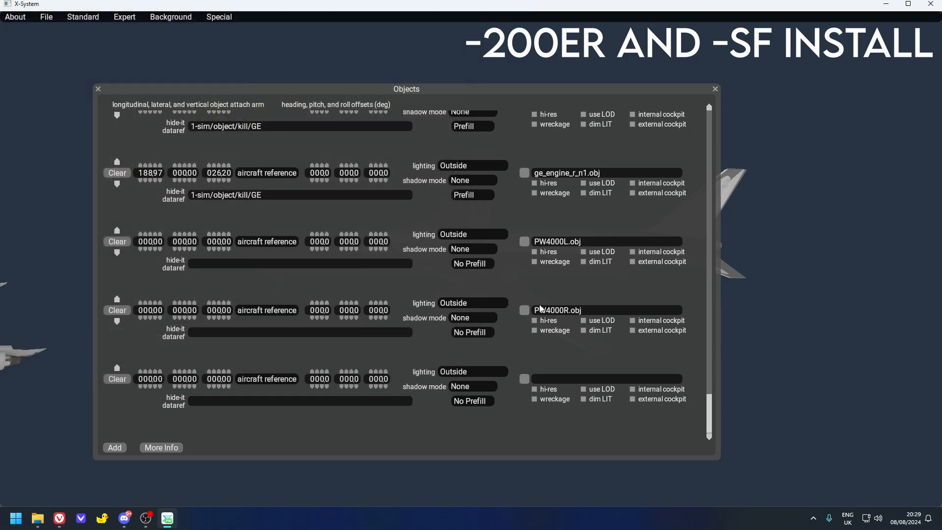
- Assign N1_fast.obj from the objects > 767 > PW Engines folder to the last empty object entry
click(525, 380)
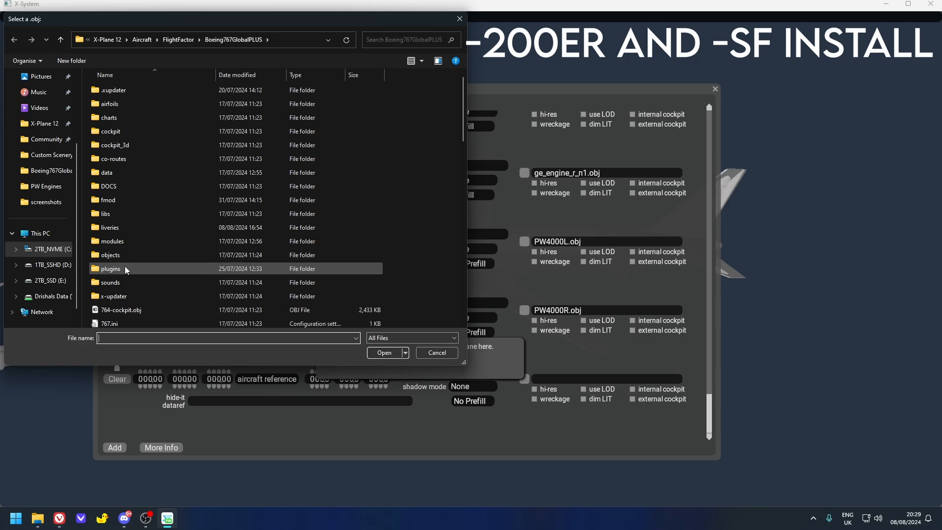
double_click(119, 253)
double_click(110, 102)
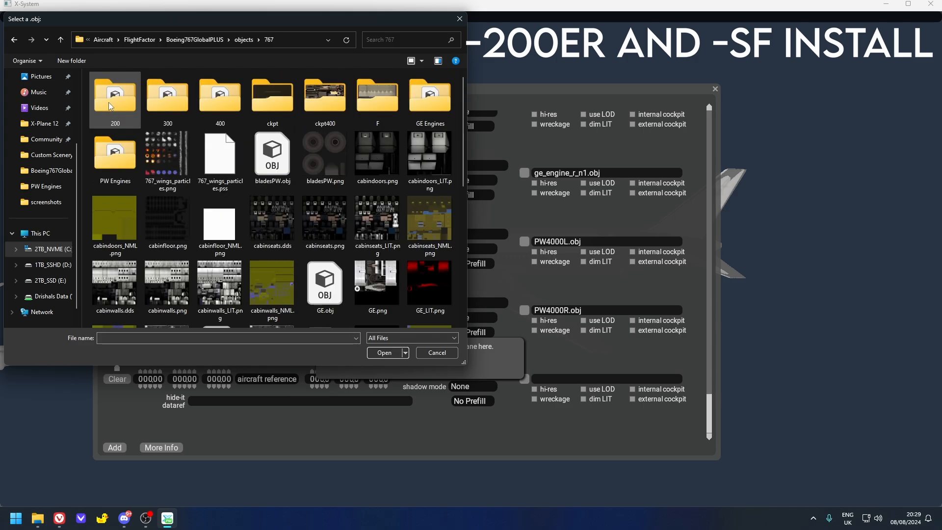
double_click(110, 156)
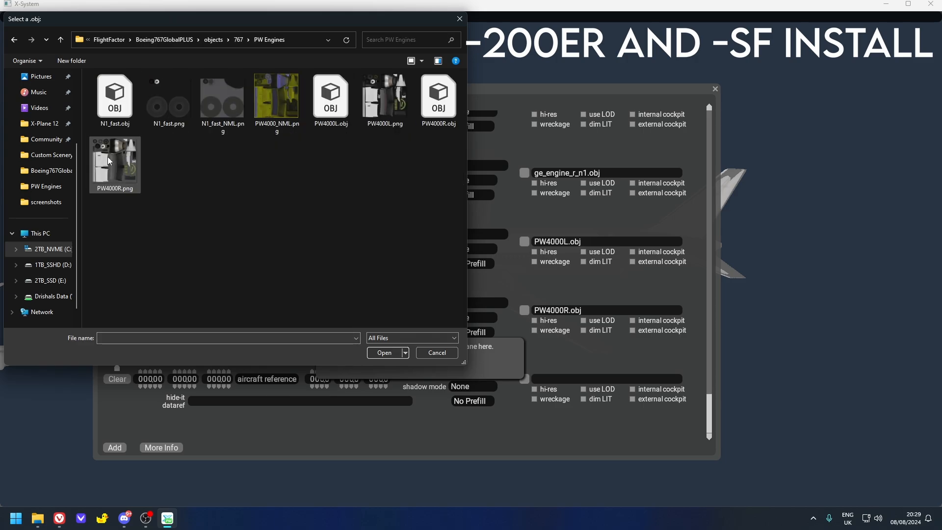
double_click(111, 101)
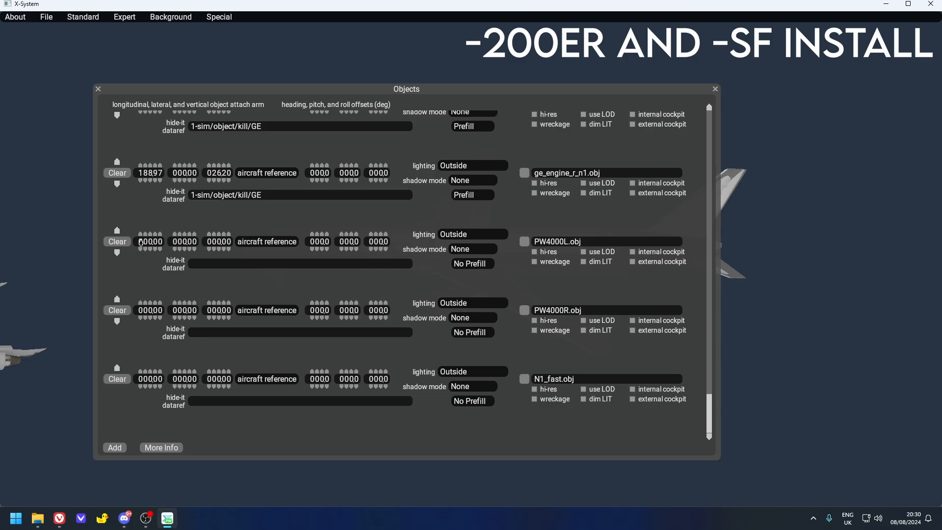
- Set the longitudinal attach arm of the PW4000L.obj, PW4000R.obj and N1_fast.obj entries to 188.97
click(138, 243)
text(188)
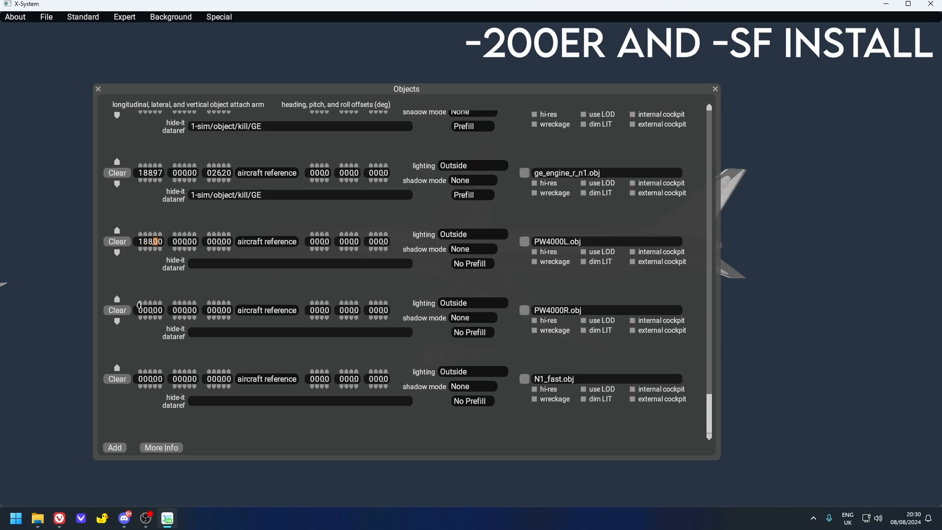
text(97)
click(141, 310)
text(18897)
click(140, 378)
- Set the vertical attach arm of the PW4000L.obj, PW4000R.obj and N1_fast.obj entries to 26.20
click(208, 241)
click(213, 241)
text(262)
click(214, 311)
click(214, 379)
text(2)
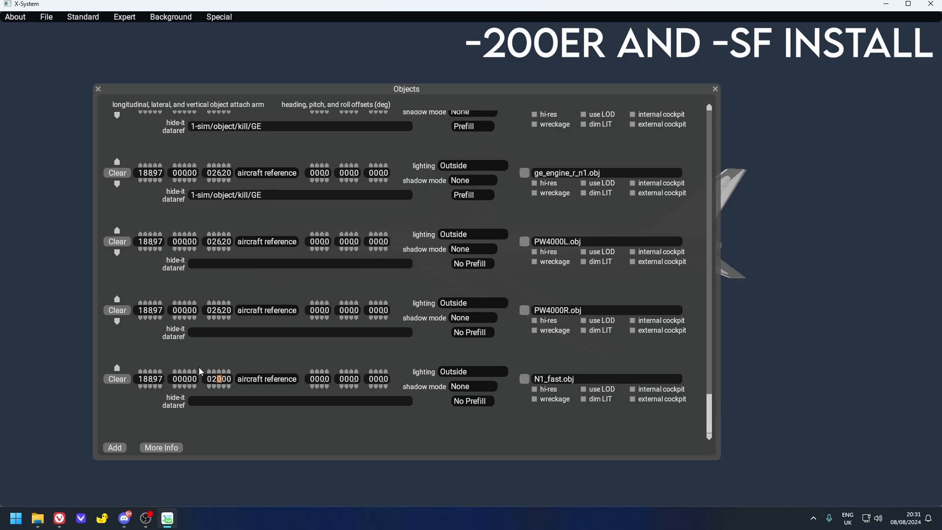
text(620)
- Switch to the browser and copy the dataref 1-sim/object/kill/PW from step 5 of the Mango PW4000 instructions PDF
click(59, 518)
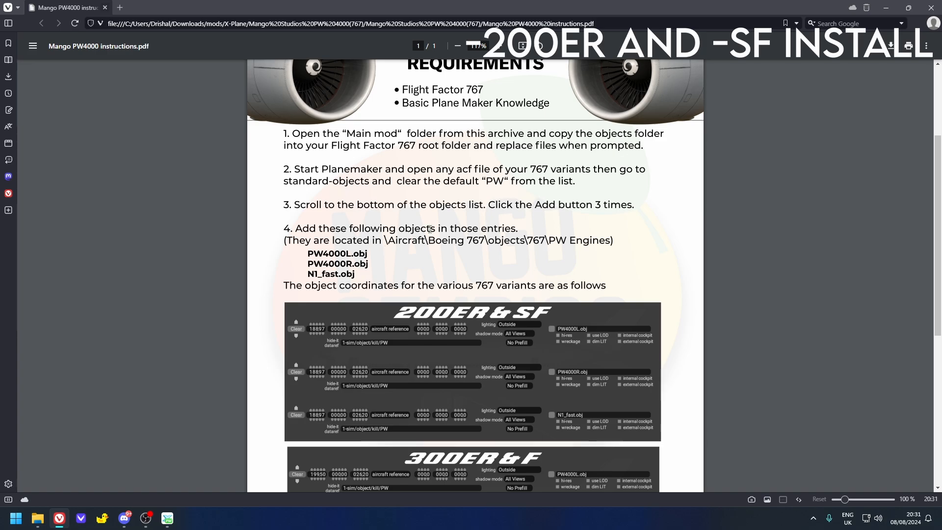
scroll(457, 141, down, 6)
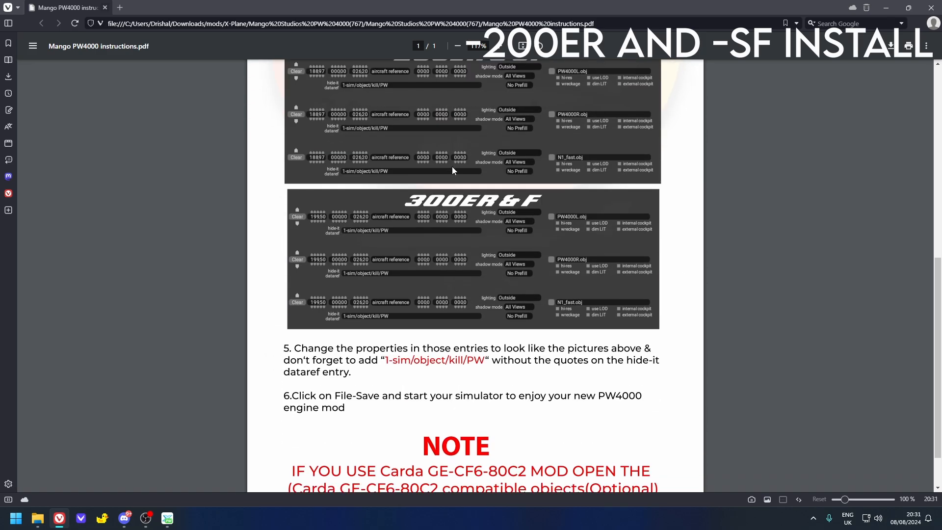
drag(483, 303, 387, 303)
key(ctrl+c)
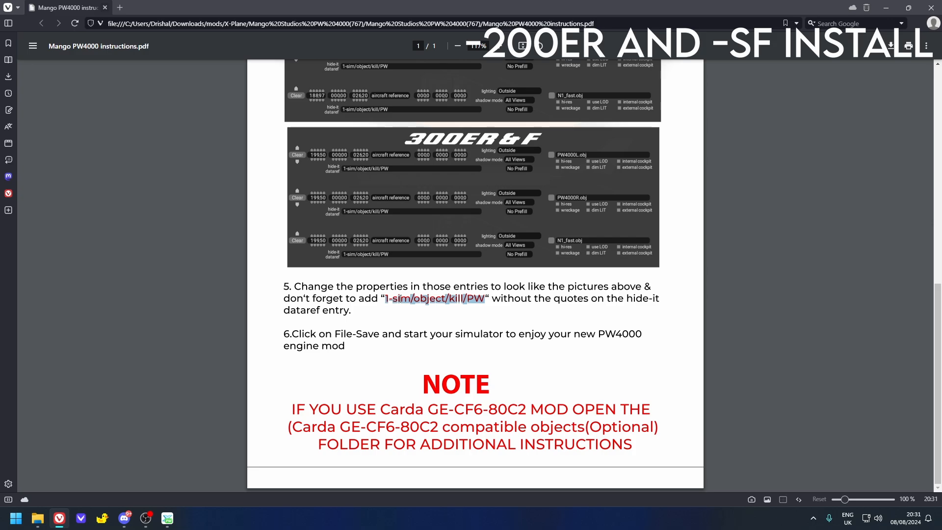
click(407, 304)
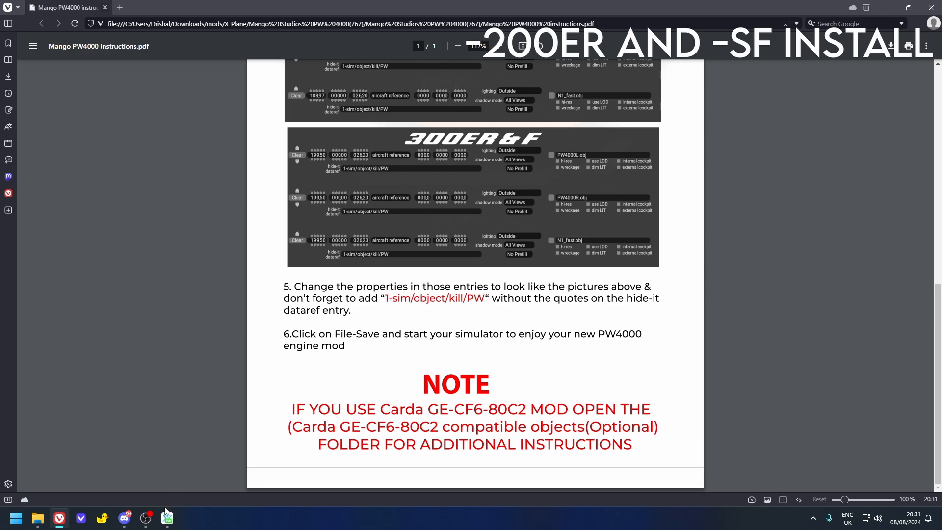
- Switch back to Plane Maker and paste 1-sim/object/kill/PW as the hide-it dataref of PW4000L.obj, PW4000R.obj and N1_fast.obj
click(167, 518)
key(ctrl+v)
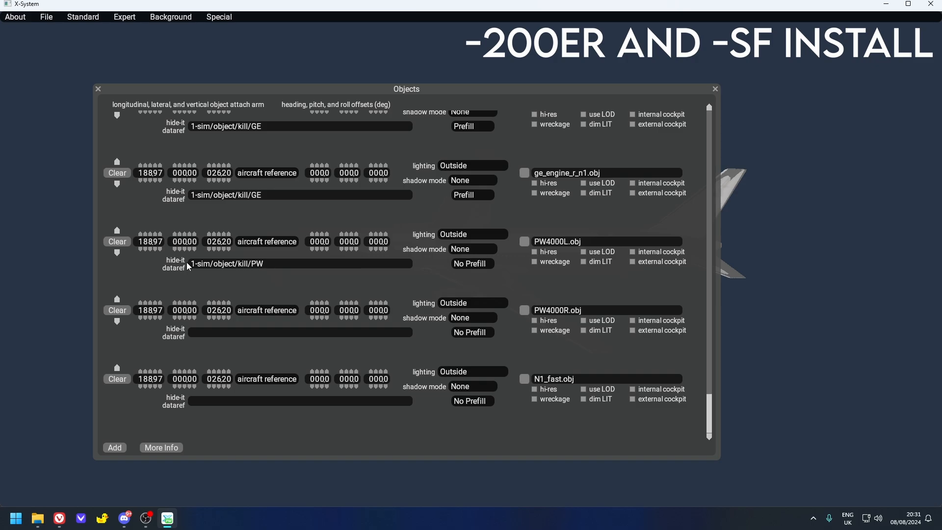
click(207, 332)
key(ctrl+v)
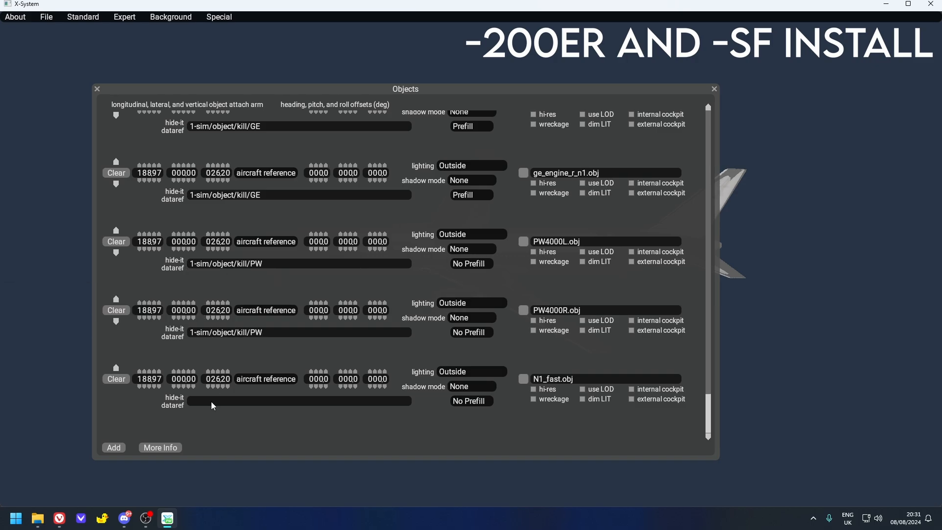
click(211, 401)
key(ctrl+v)
- Set the shadow mode of the PW4000L.obj, PW4000R.obj and N1_fast.obj entries to All Views
click(461, 251)
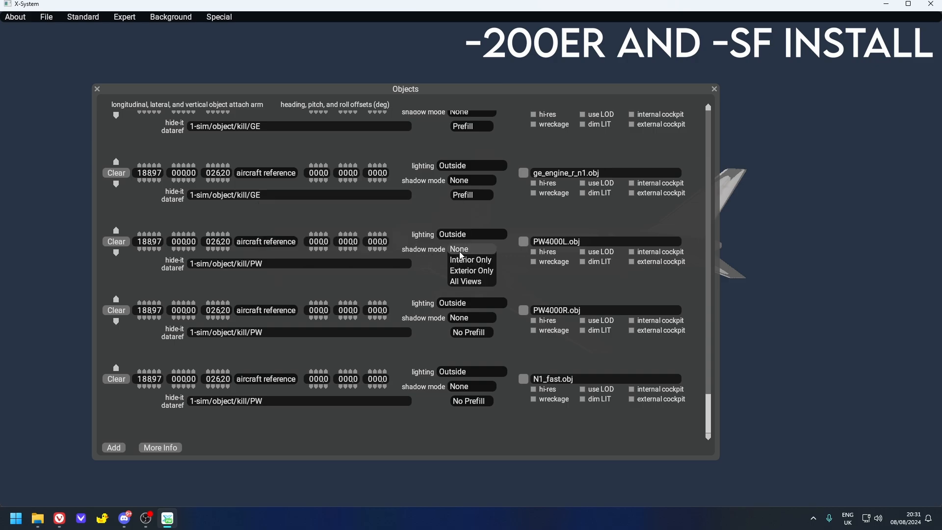
click(460, 281)
click(465, 319)
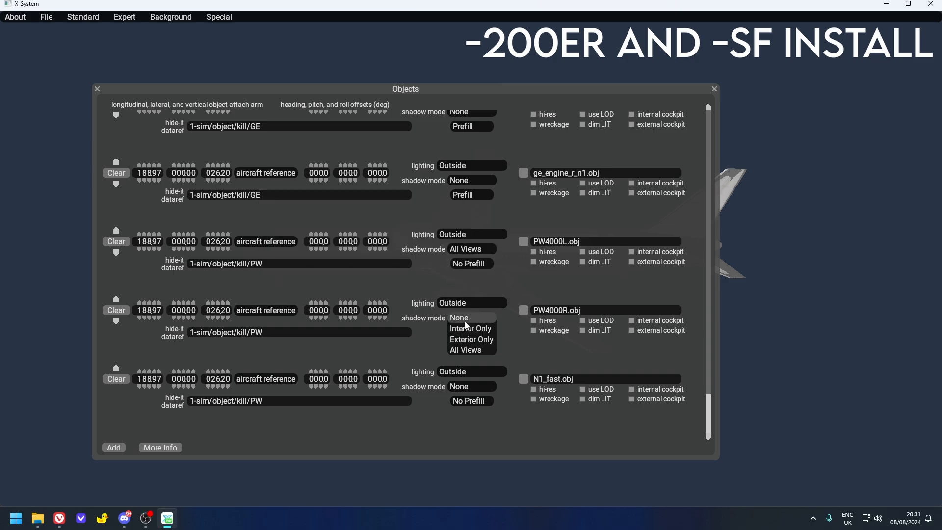
click(466, 349)
click(465, 388)
click(467, 417)
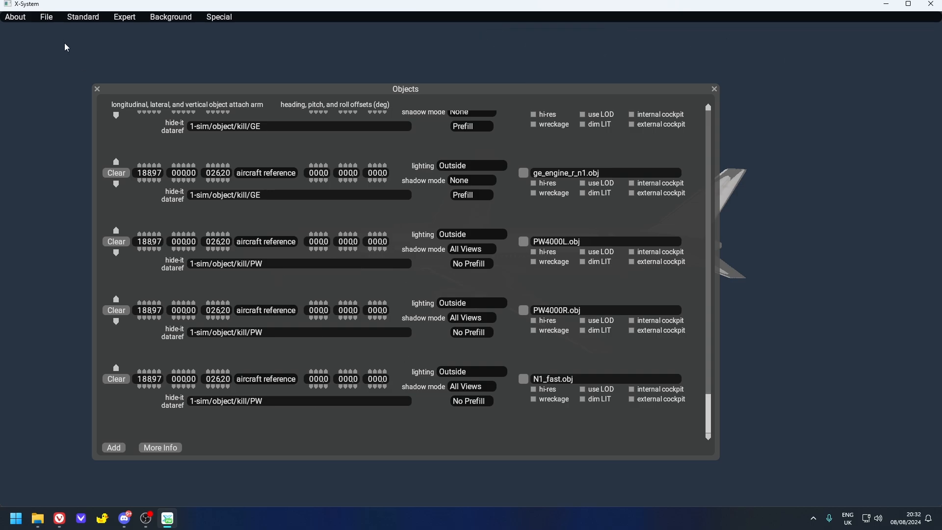
- Save the modified 767-SF aircraft file
click(49, 19)
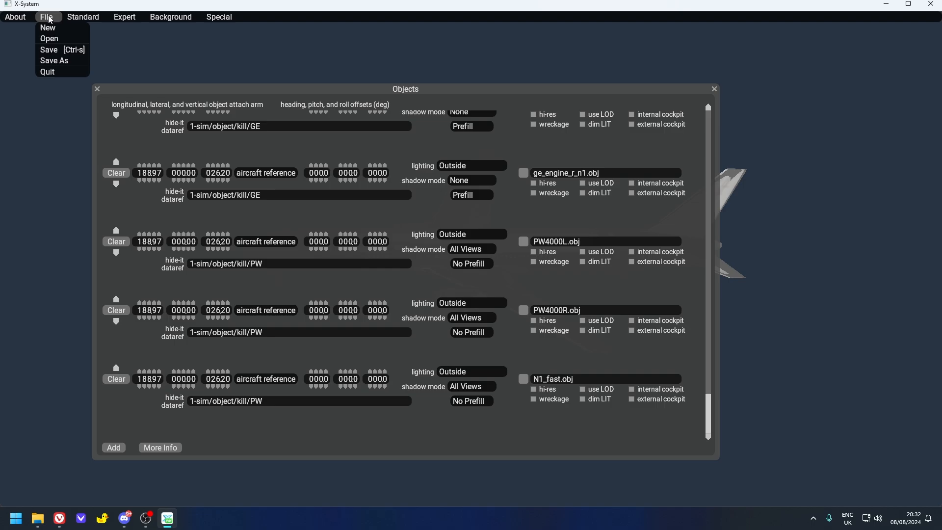
click(51, 50)
click(465, 325)
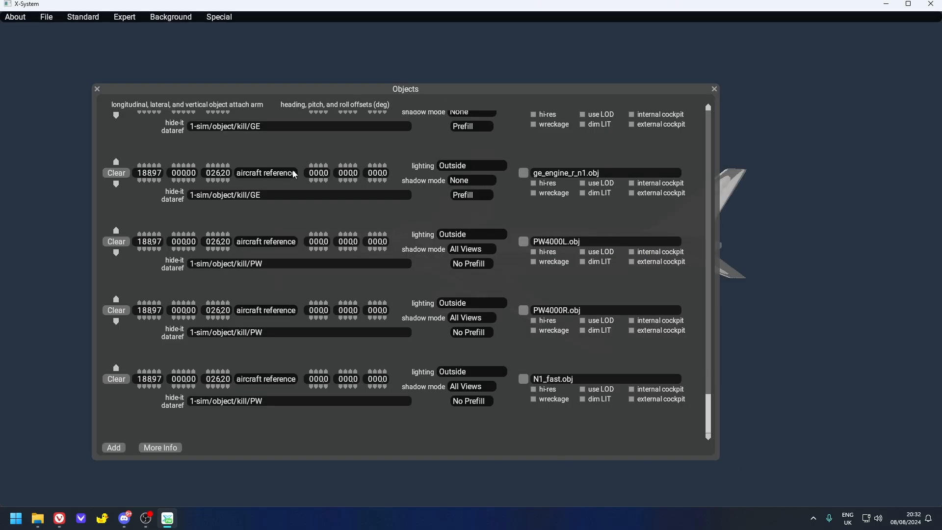
- Open 767-300ER_xp12.acf from the Boeing767GlobalPLUS folder without saving 767-SF_xp12.acf again
click(46, 17)
click(49, 36)
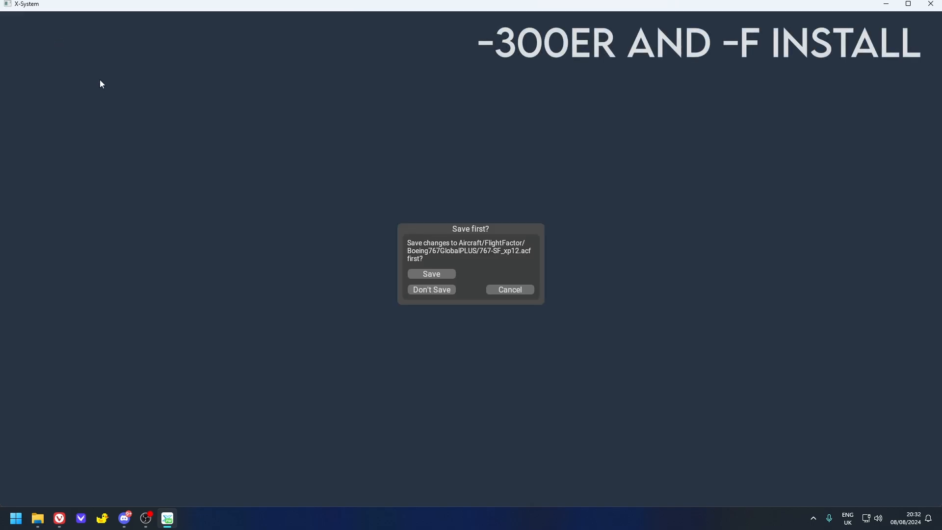
click(425, 291)
scroll(208, 224, down, 1)
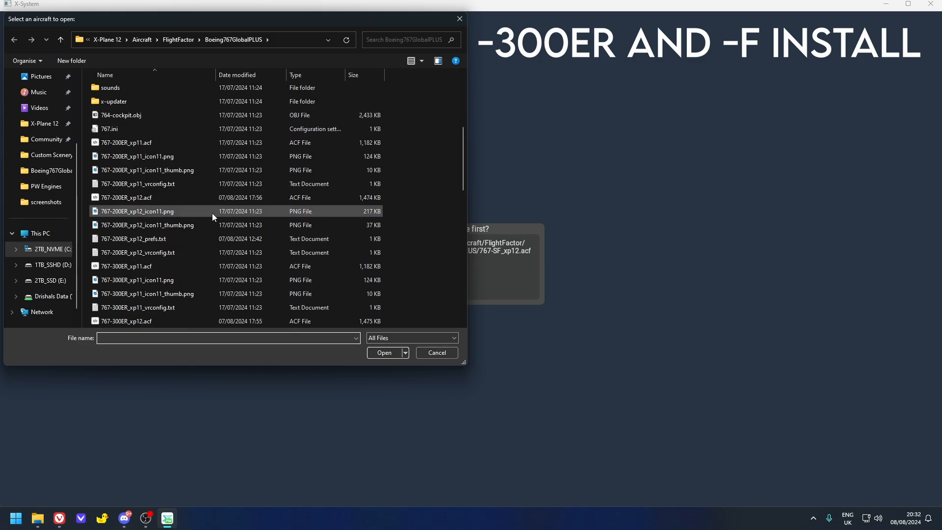
scroll(139, 123, down, 9)
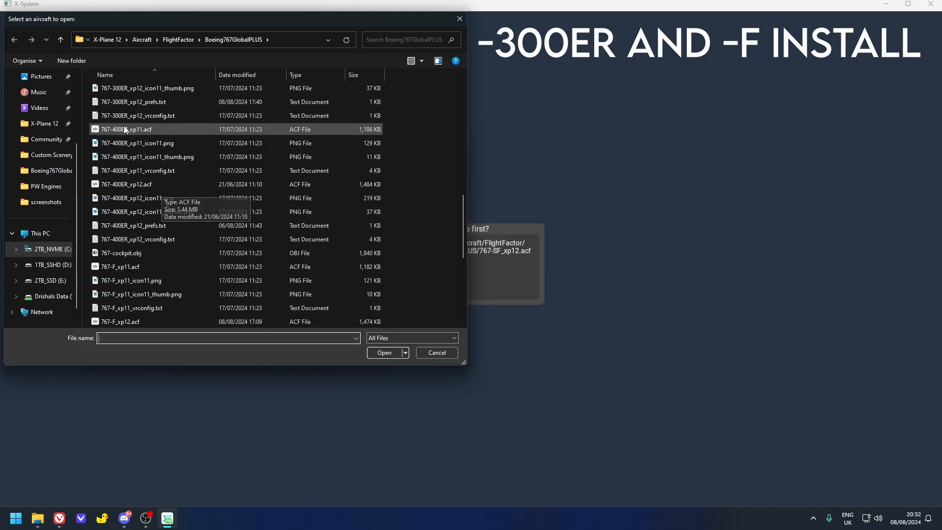
scroll(161, 178, up, 5)
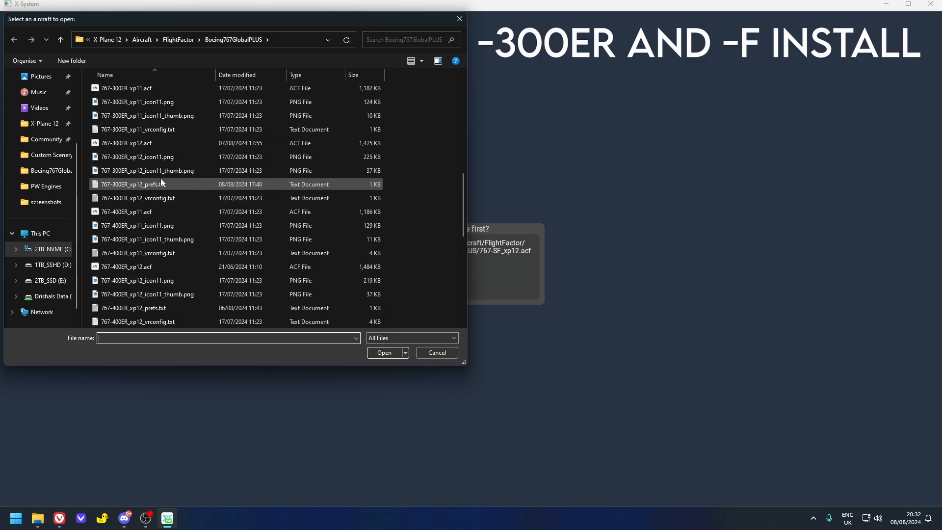
double_click(168, 146)
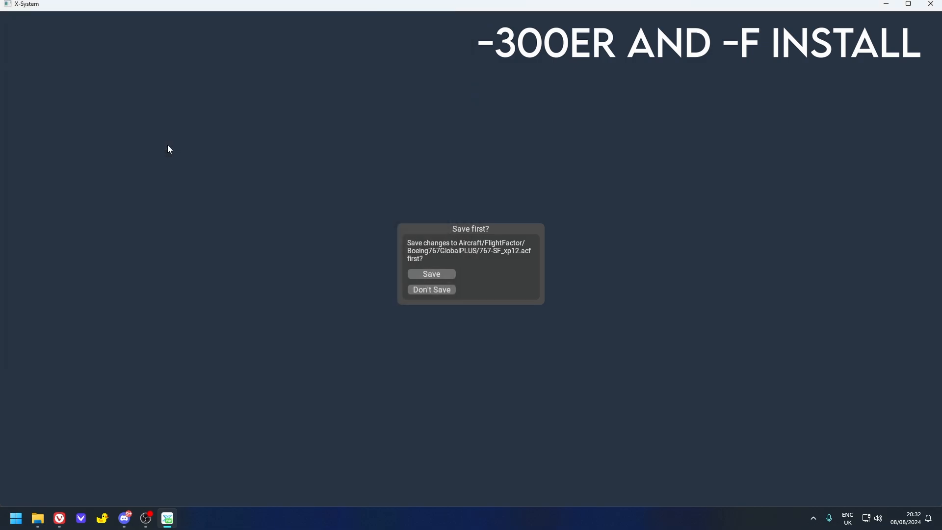
click(440, 292)
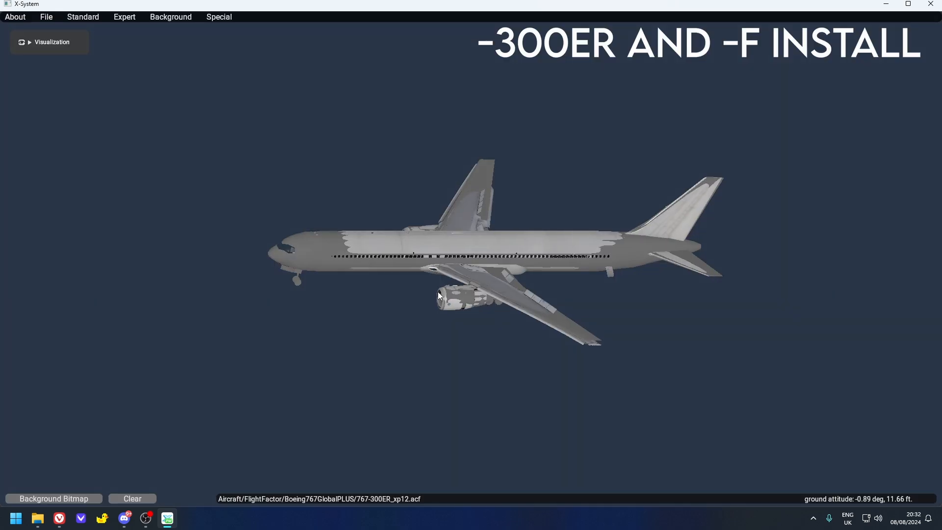
- Open the 767-300ER's Objects list and check the entries around RR.obj and bladesPW.obj for the default PW.obj
click(83, 17)
click(95, 152)
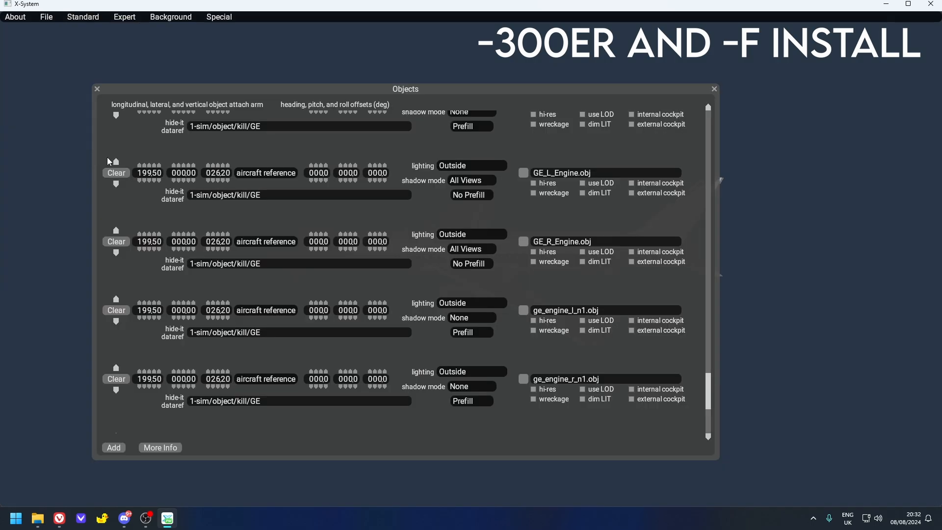
scroll(548, 340, up, 10)
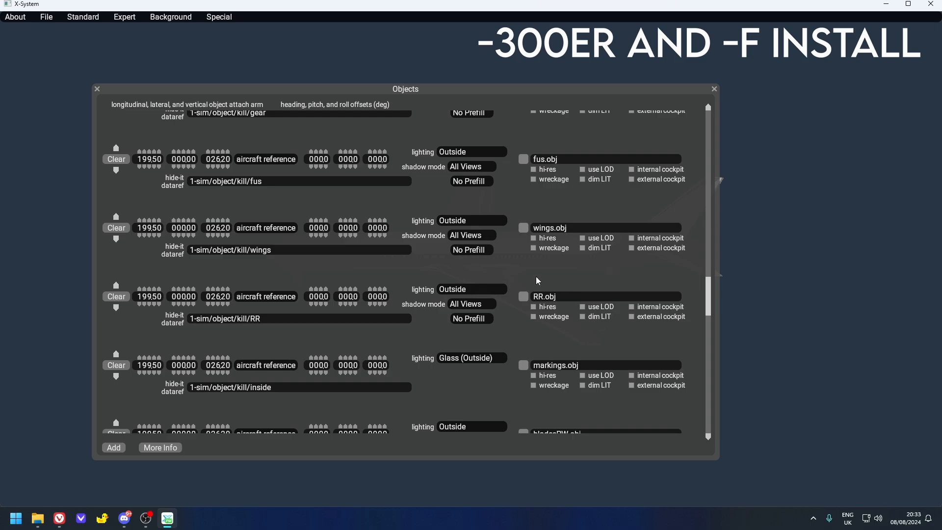
scroll(536, 280, down, 1)
scroll(579, 310, down, 1)
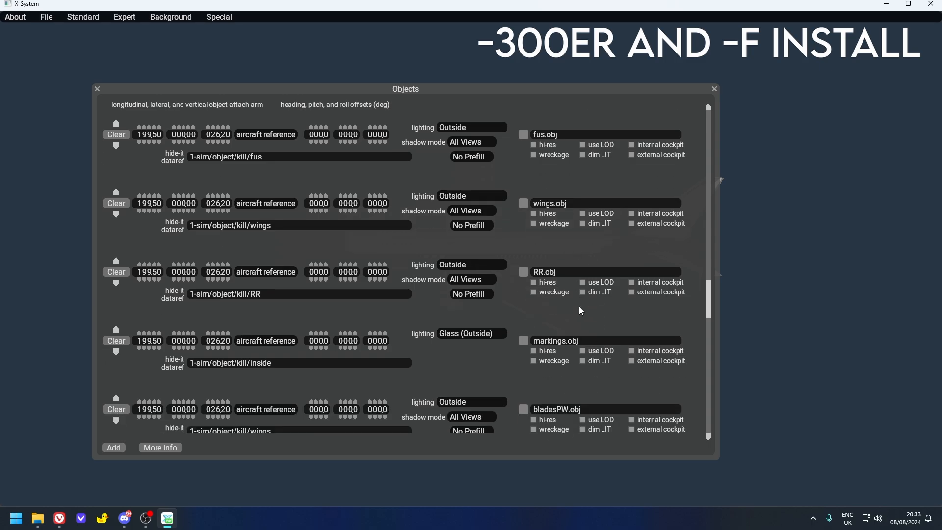
scroll(579, 310, down, 1)
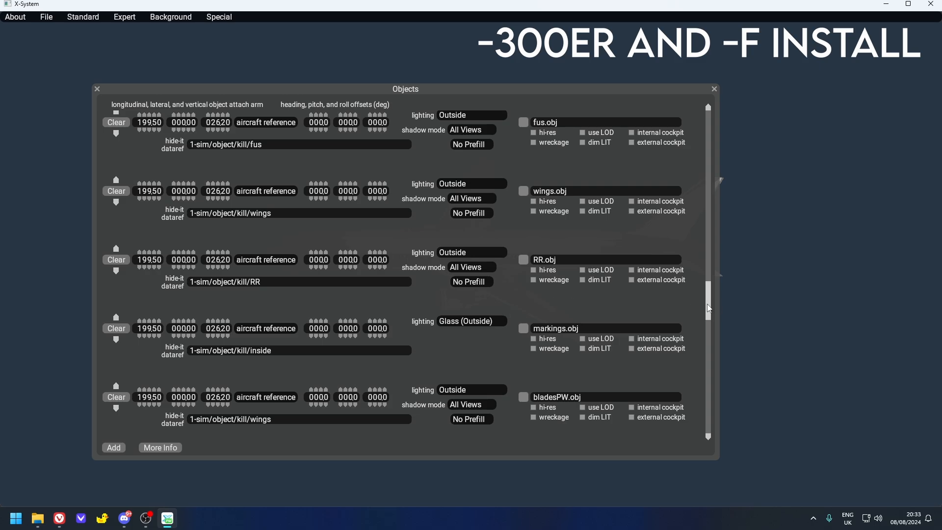
- Add three empty object entries after ge_engine_r_n1.obj at the end of the 767-300ER's Objects list
drag(709, 308, 708, 440)
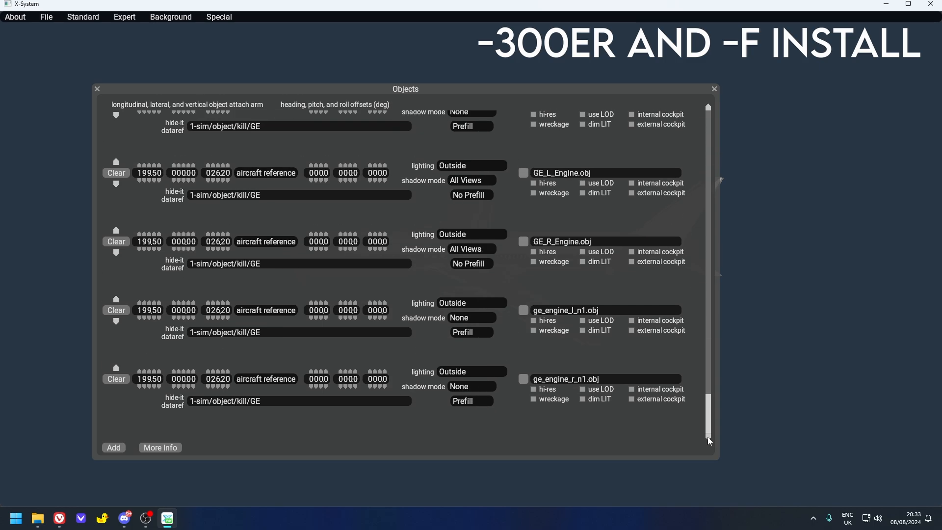
click(115, 448)
click(115, 448)
click(115, 447)
scroll(415, 218, down, 5)
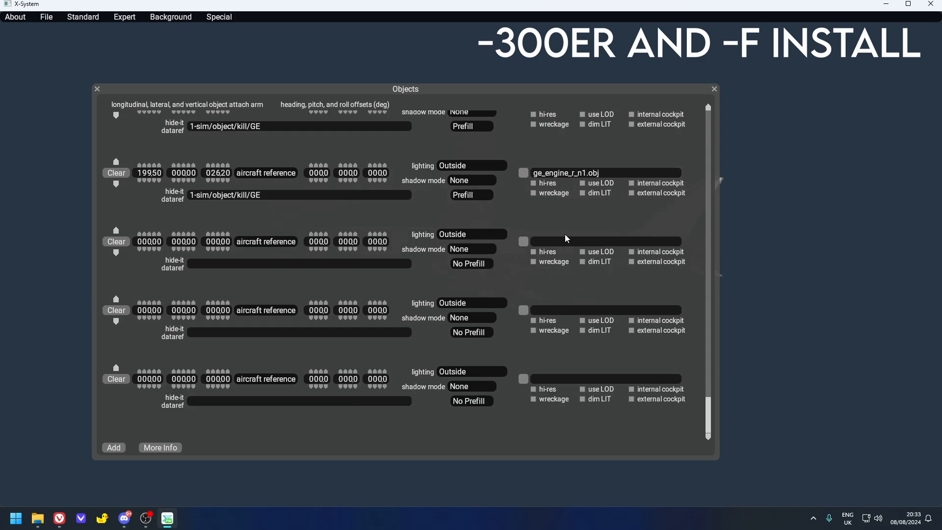
- Assign PW4000L.obj from the objects > 767 > PW Engines folder to the first empty entry of the 767-300ER
click(522, 241)
double_click(131, 252)
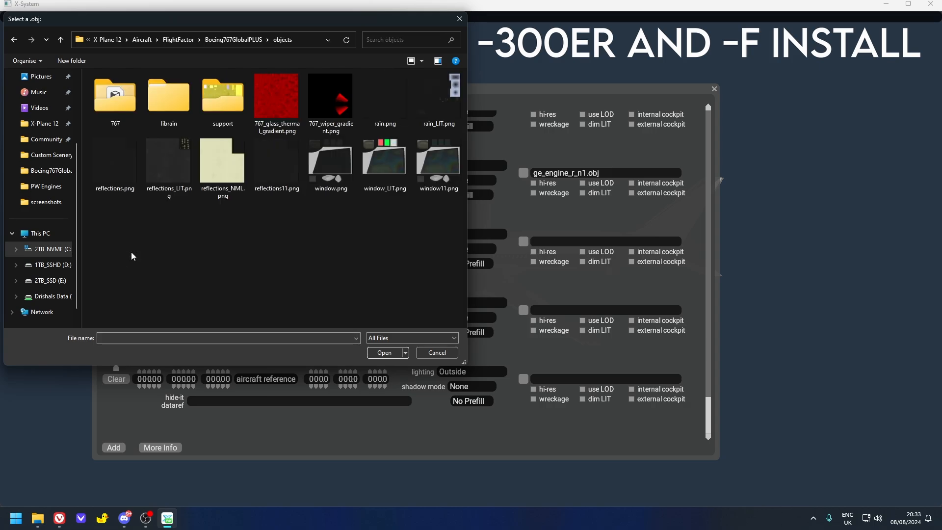
double_click(120, 112)
double_click(119, 166)
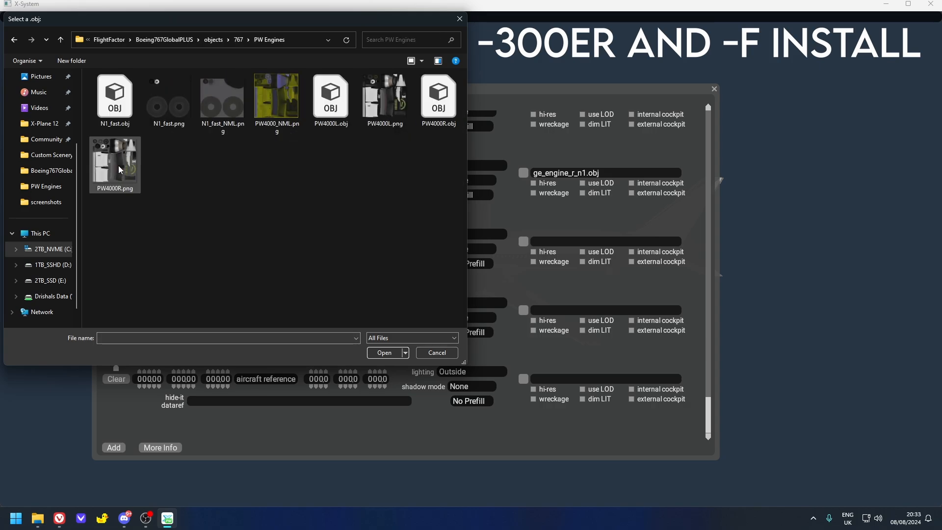
double_click(334, 116)
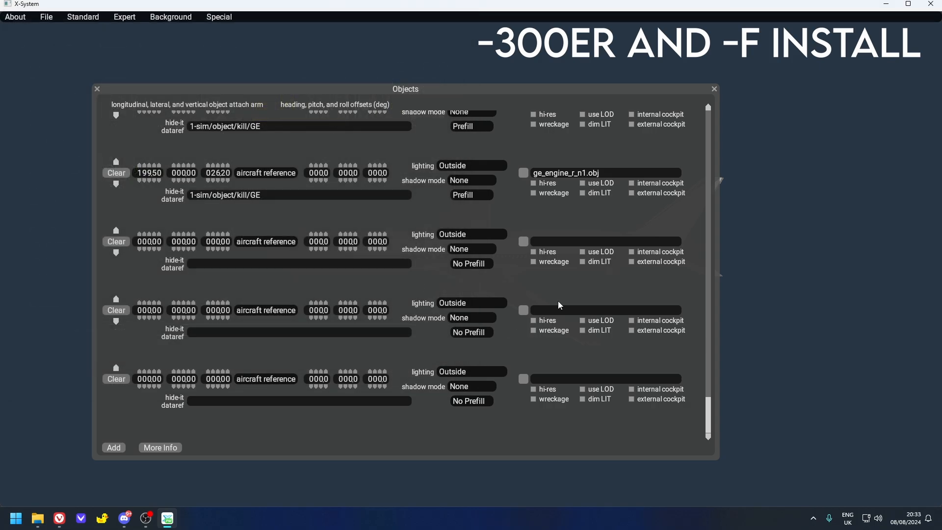
- Assign PW4000R.obj from the objects > 767 > PW Engines folder to the entry below PW4000L.obj on the 767-300ER
click(523, 310)
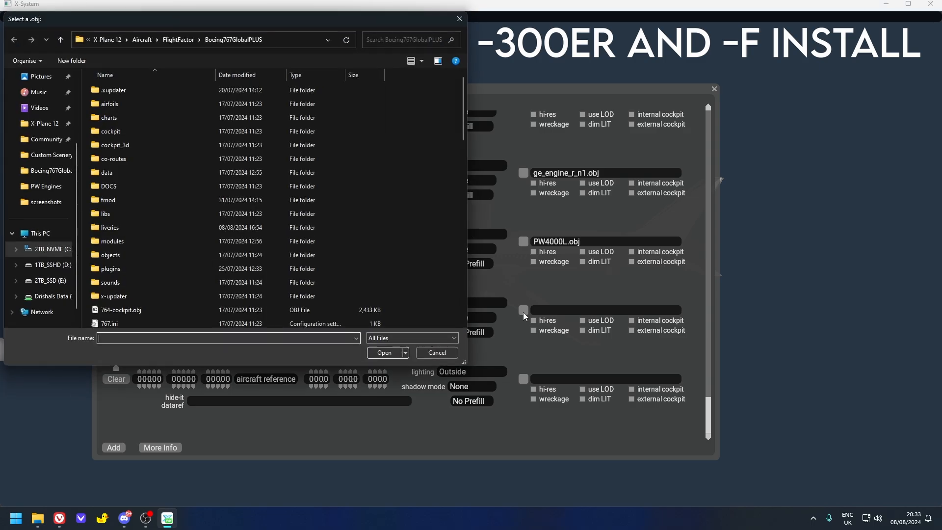
double_click(145, 255)
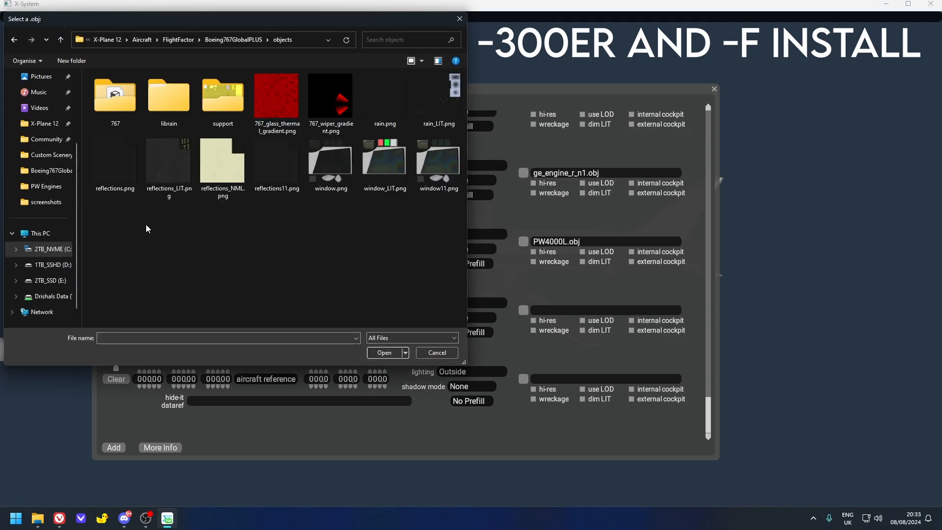
double_click(122, 122)
double_click(118, 161)
double_click(434, 117)
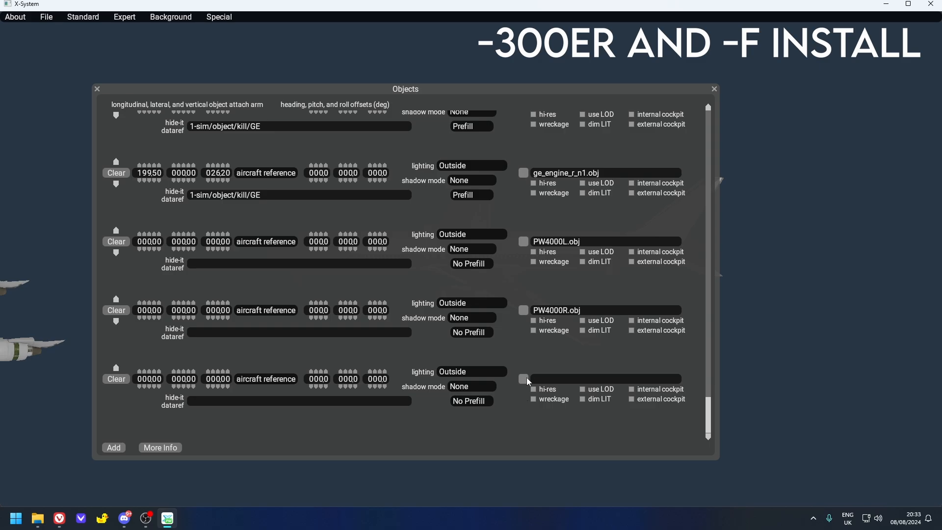
- Assign N1_fast.obj from the objects > 767 > PW Engines folder to the last empty entry of the 767-300ER
click(524, 379)
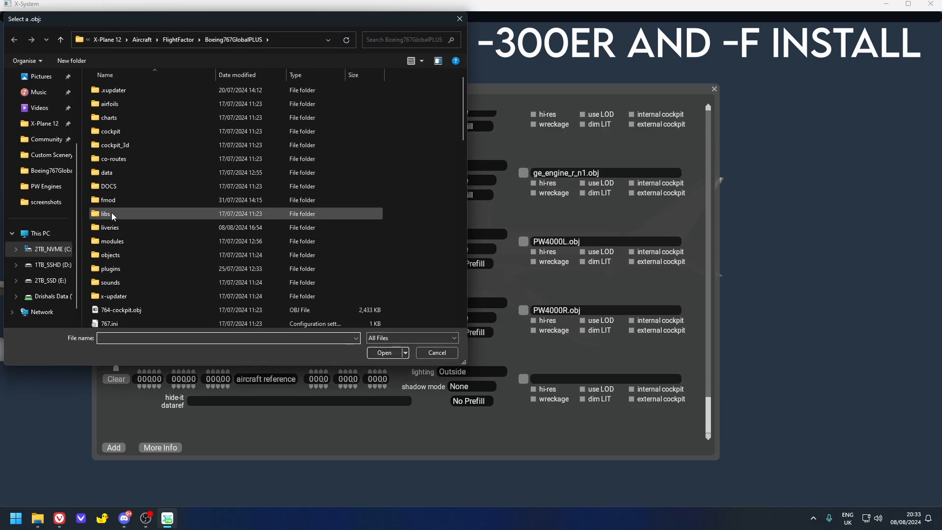
double_click(116, 256)
double_click(112, 105)
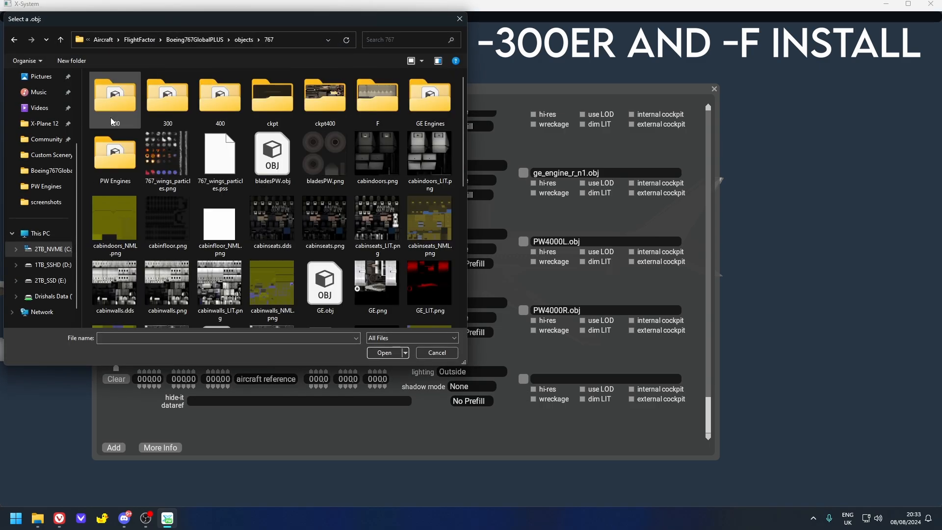
double_click(115, 157)
double_click(114, 98)
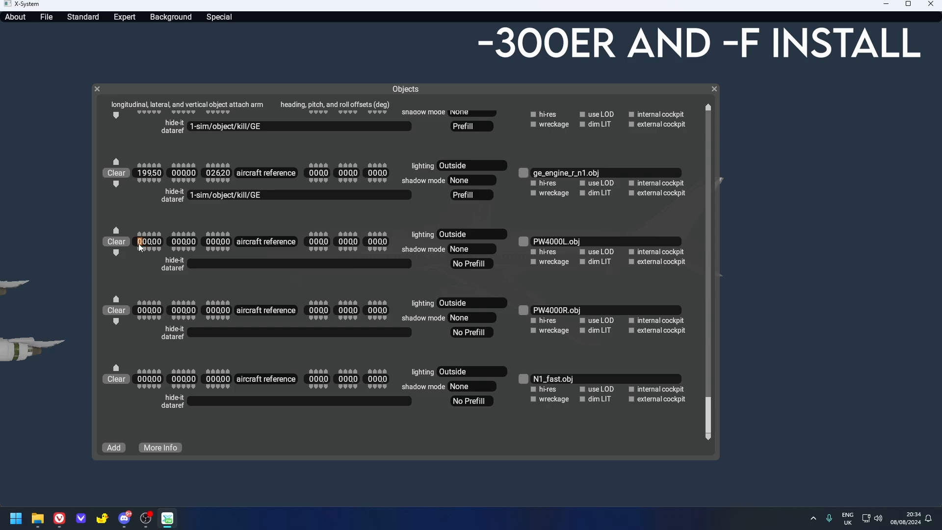
- Set the longitudinal attach arm to 199.50 for the PW4000L.obj, PW4000R.obj and N1_fast.obj entries
text(19950)
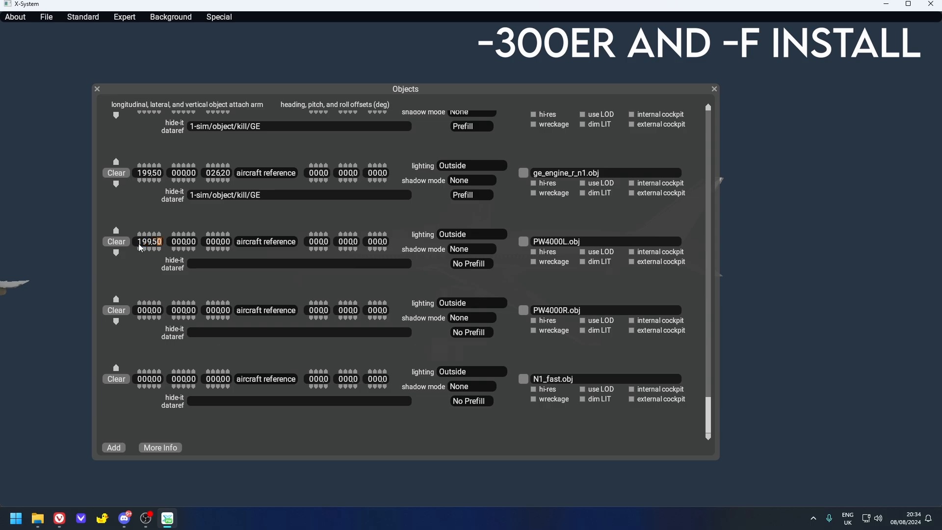
click(152, 308)
text(19950)
click(141, 381)
text(19950)
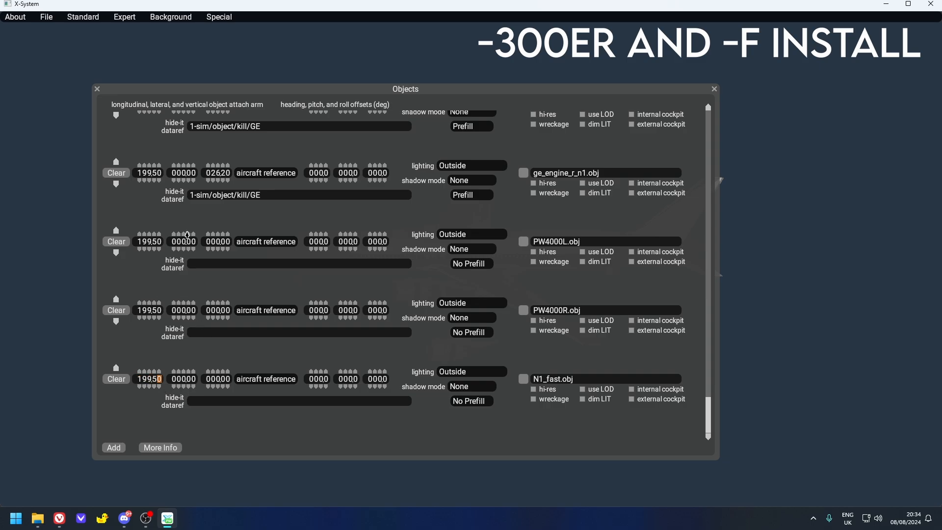
- Set the vertical attach arm to 26.20 for the PW4000L.obj, PW4000R.obj and N1_fast.obj entries
click(214, 243)
click(213, 310)
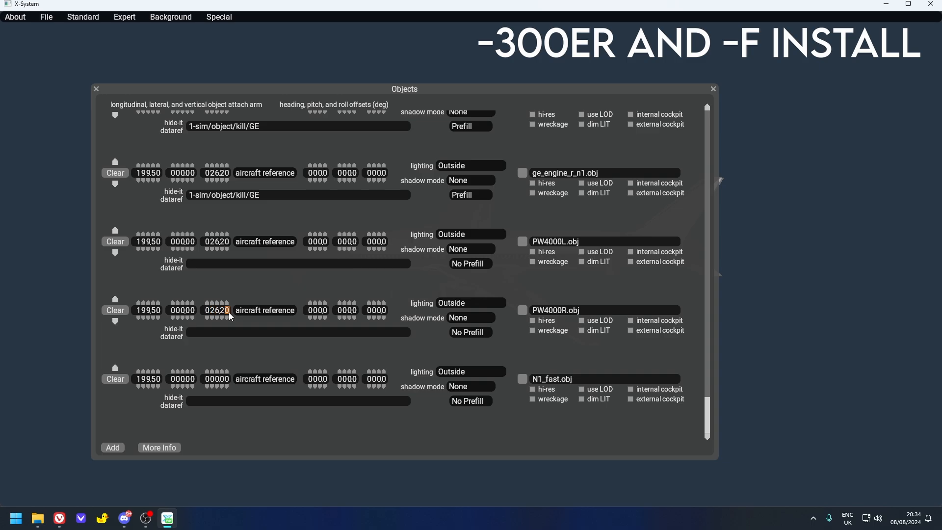
click(212, 379)
text(2620)
- Paste 1-sim/object/kill/PW as the hide-it dataref of the PW4000L.obj, PW4000R.obj and N1_fast.obj entries
click(206, 264)
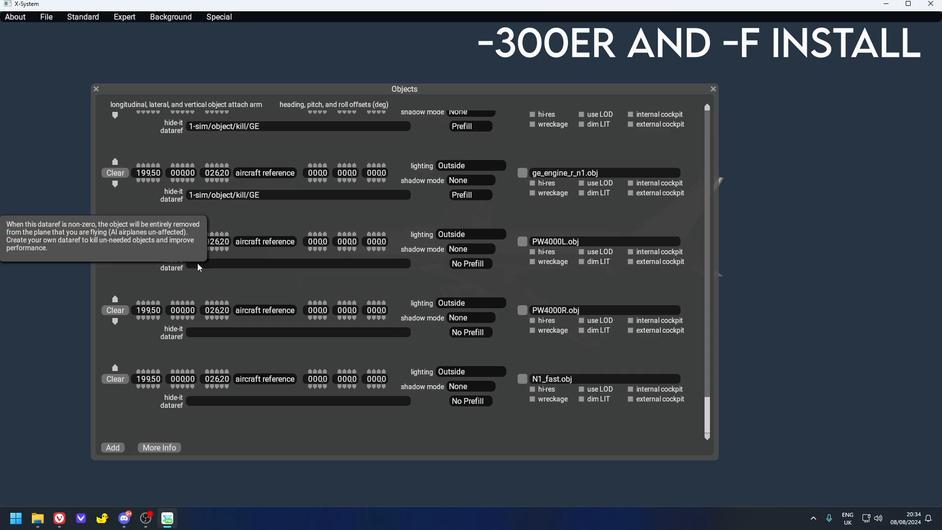
text(1-sim/object/kill/PW)
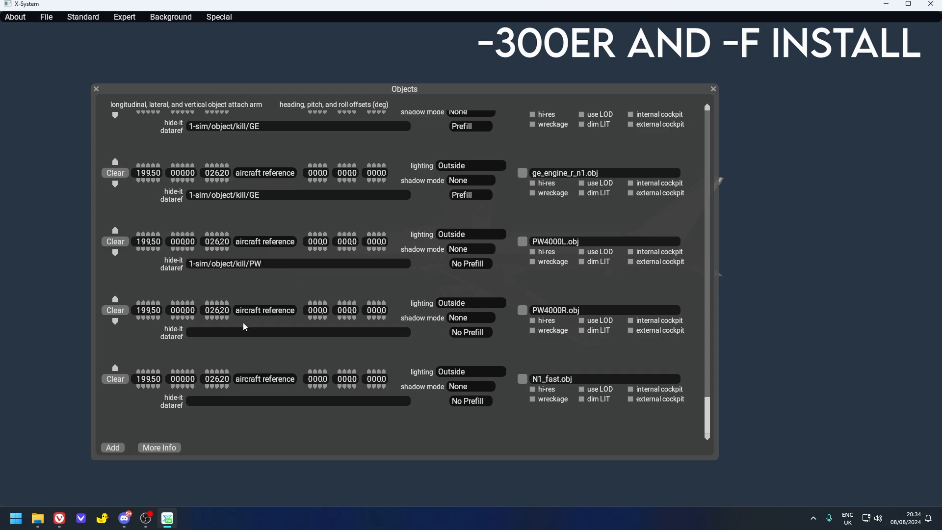
text(1-sim/object/kill/PW)
text(1-sim/object/kill/PW)
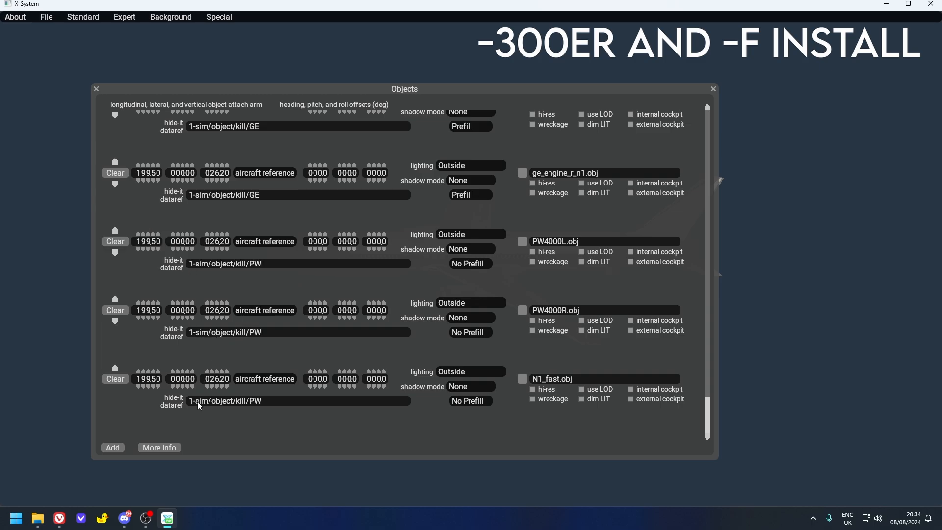
- Set the shadow mode of the PW4000L.obj, PW4000R.obj and N1_fast.obj entries to All Views
click(460, 250)
click(462, 281)
click(460, 317)
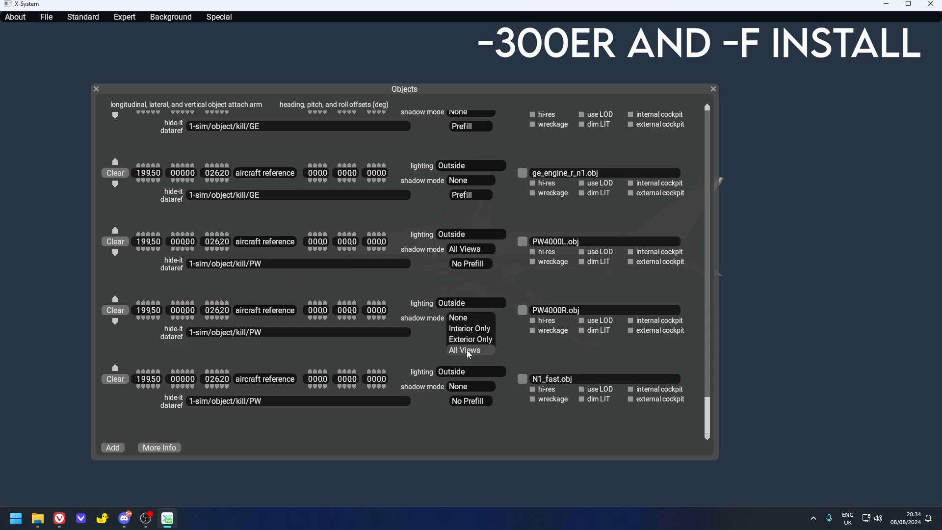
click(469, 350)
click(466, 387)
click(464, 416)
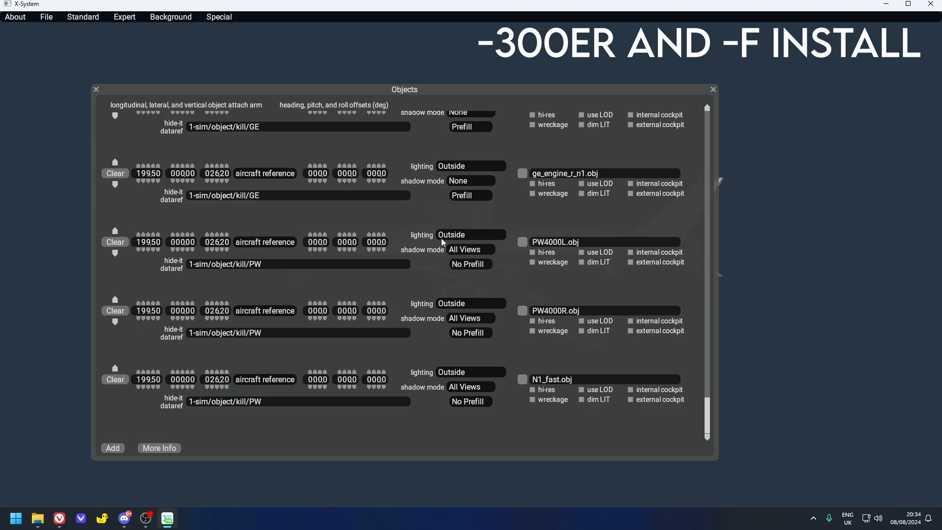
- Save the 767-300ER aircraft file and close Plane Maker
click(47, 22)
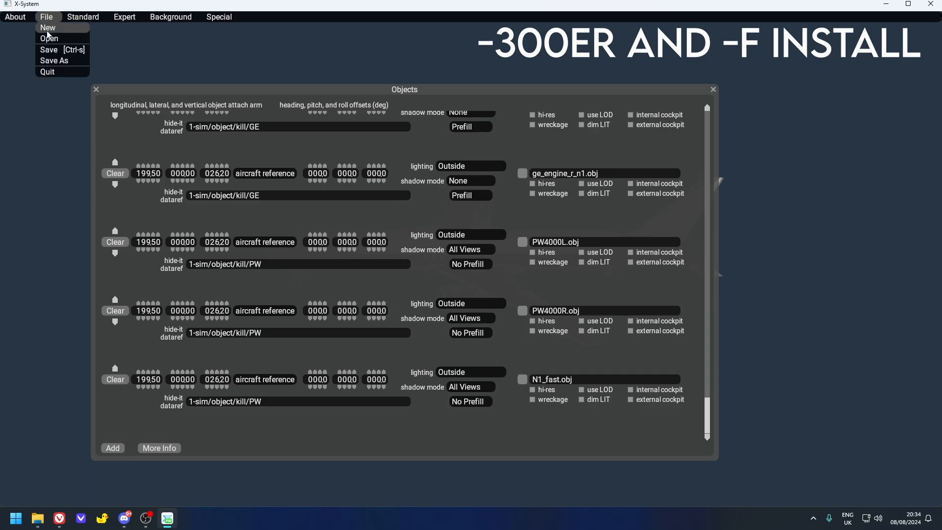
click(52, 48)
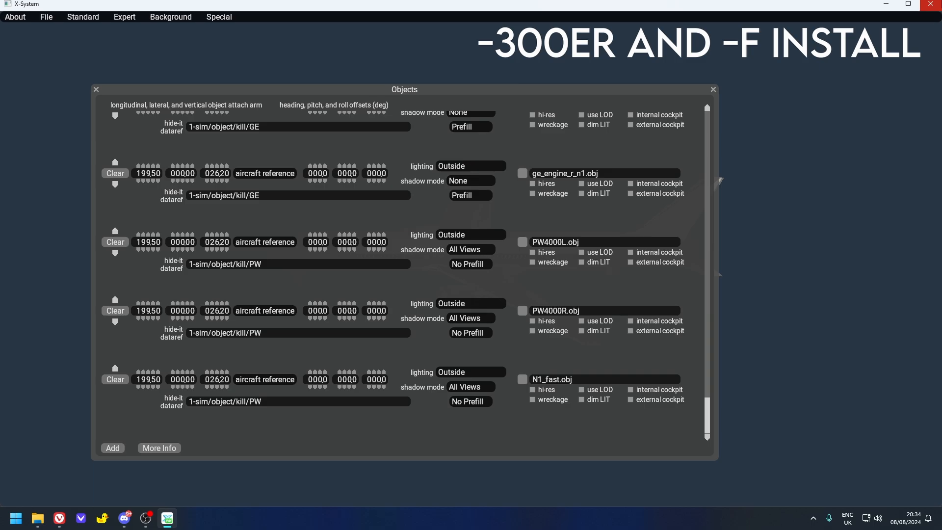
click(931, 4)
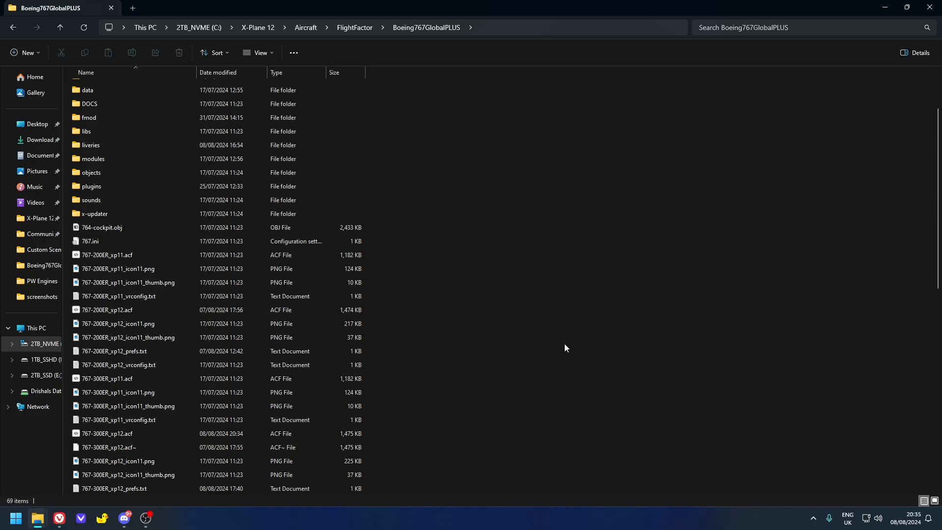
- Delete the leftover .acf~ backup files, including 767-SF_xp12.acf~, from the Boeing767GlobalPLUS folder
scroll(513, 324, up, 2)
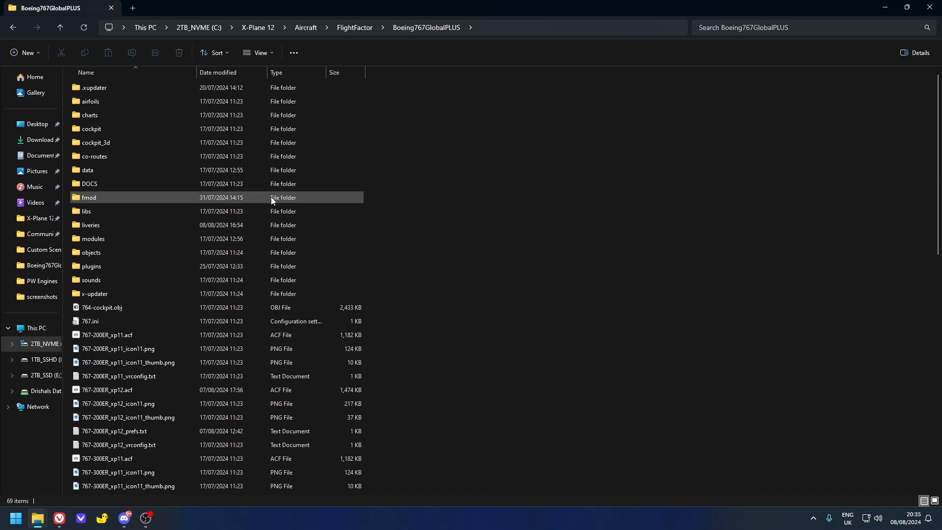
scroll(272, 196, down, 13)
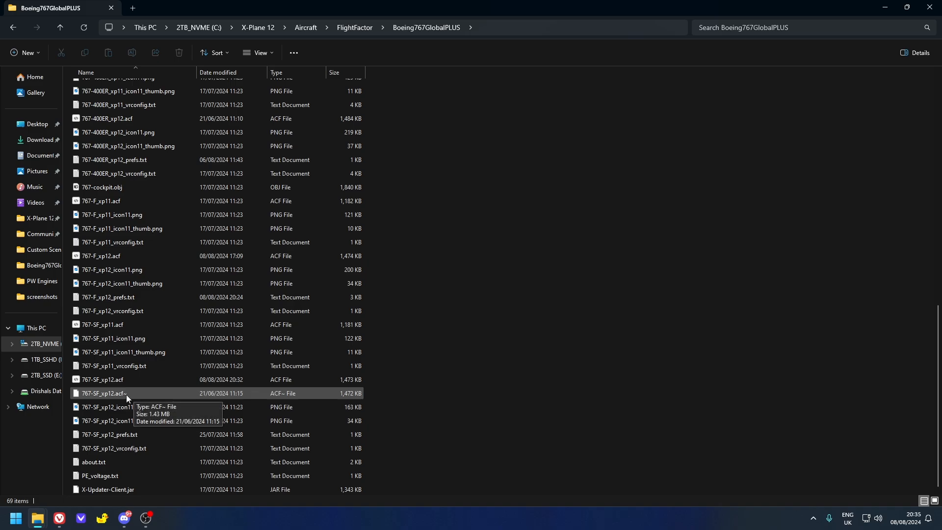
click(107, 392)
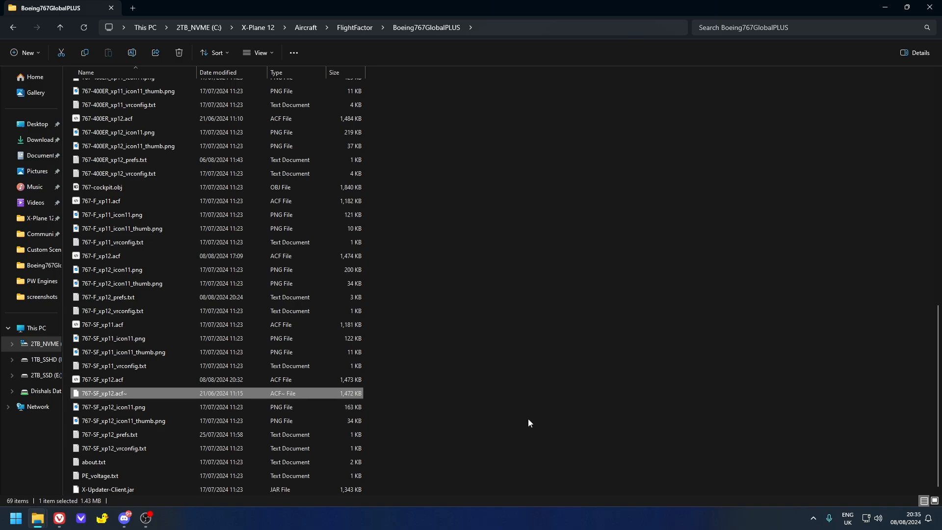
key(Delete)
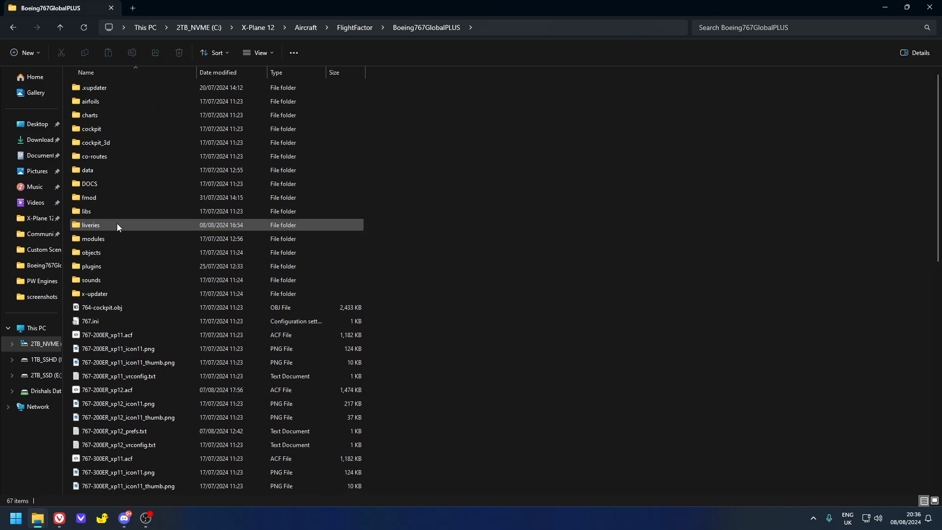
- Open the Boeing767GlobalPLUS liveries folder beside the mod's liveries folder and check the spinner variants in its FedEx folder
double_click(117, 225)
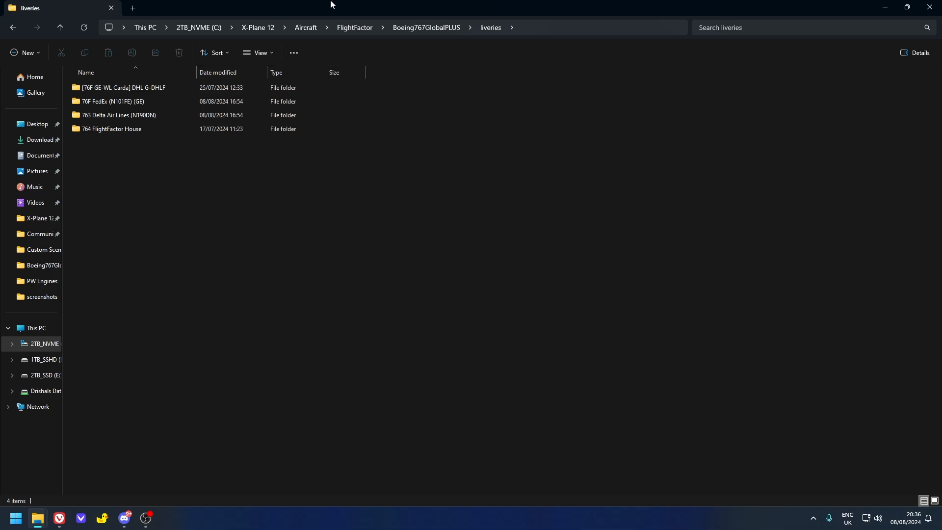
key(super+Right)
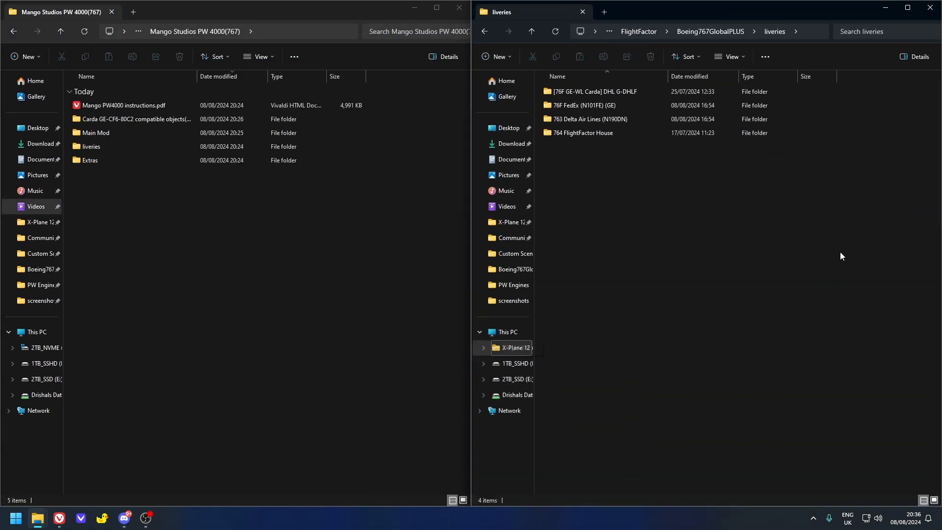
double_click(102, 148)
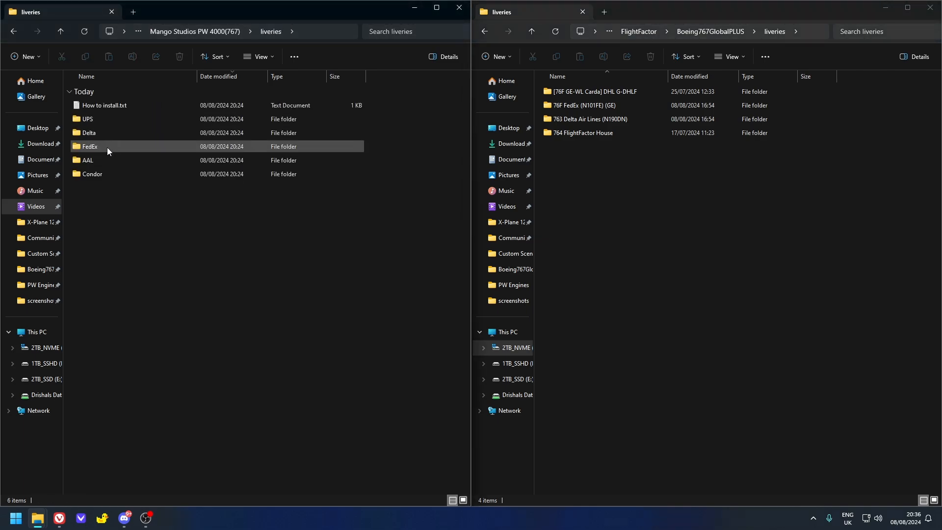
double_click(133, 148)
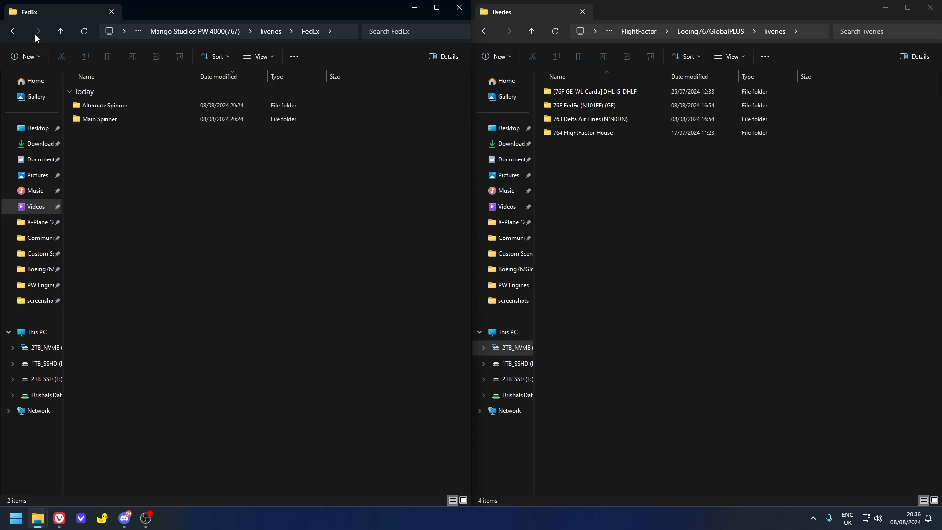
click(16, 36)
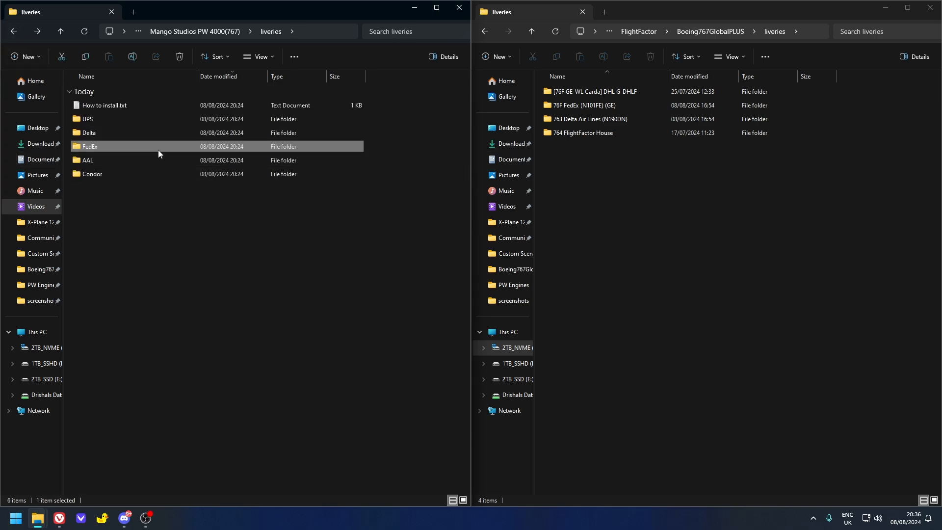
- Examine the objects > 767 folder of the 76F FedEx (N101FE) (GE) livery, and return to the aircraft's liveries folder
double_click(579, 106)
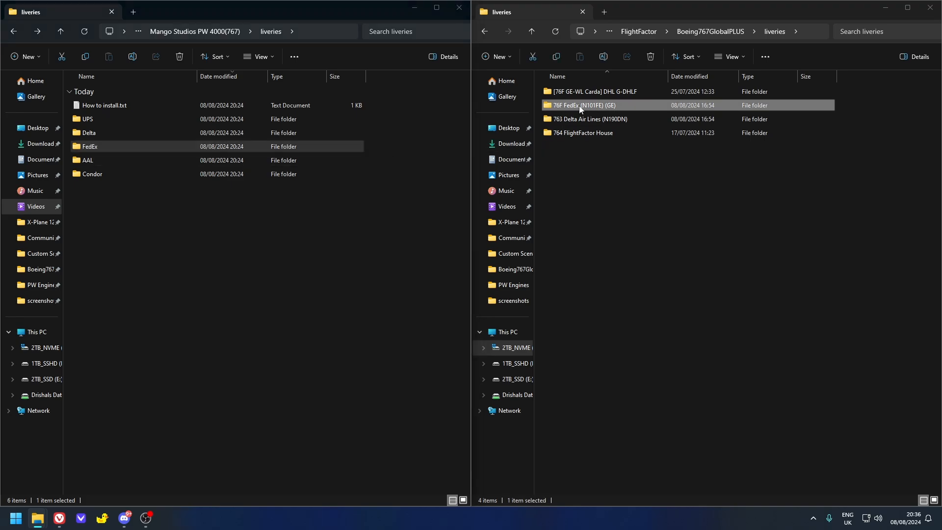
click(572, 104)
double_click(572, 104)
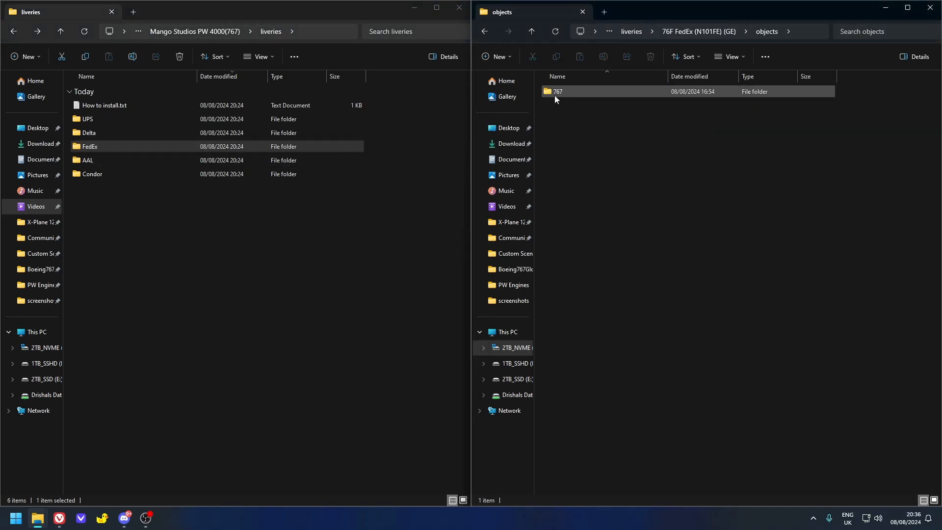
double_click(554, 95)
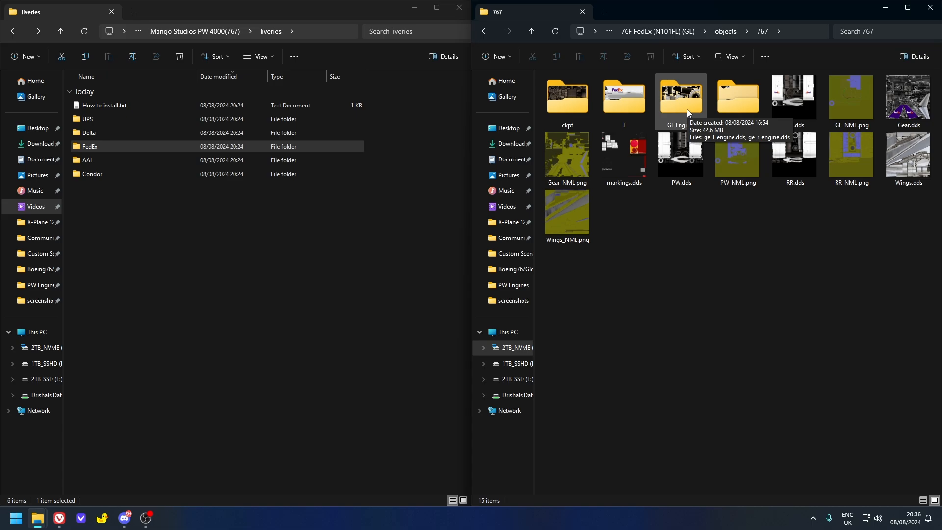
click(669, 31)
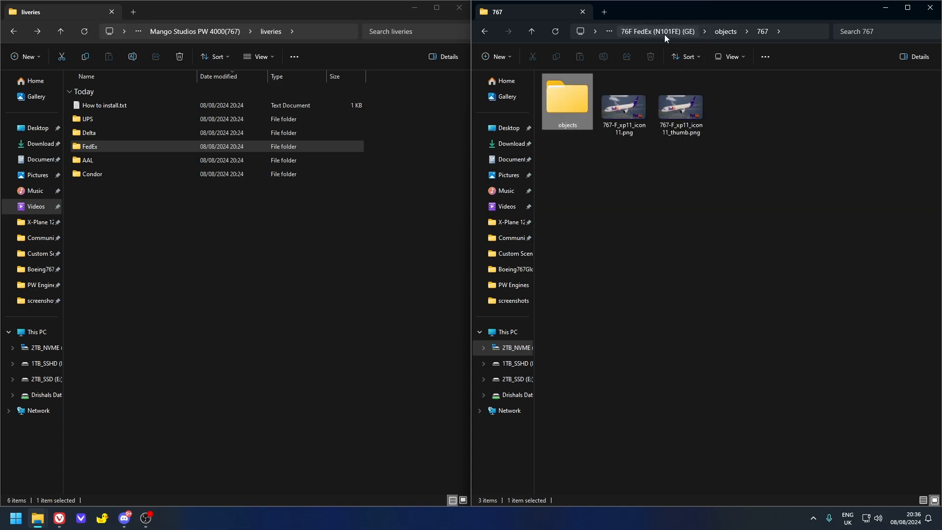
click(627, 31)
- Inspect the PW Engines textures in the mod's FedEx > Alternate Spinner folder, and return to the Alternate Spinner folder
click(132, 146)
double_click(132, 146)
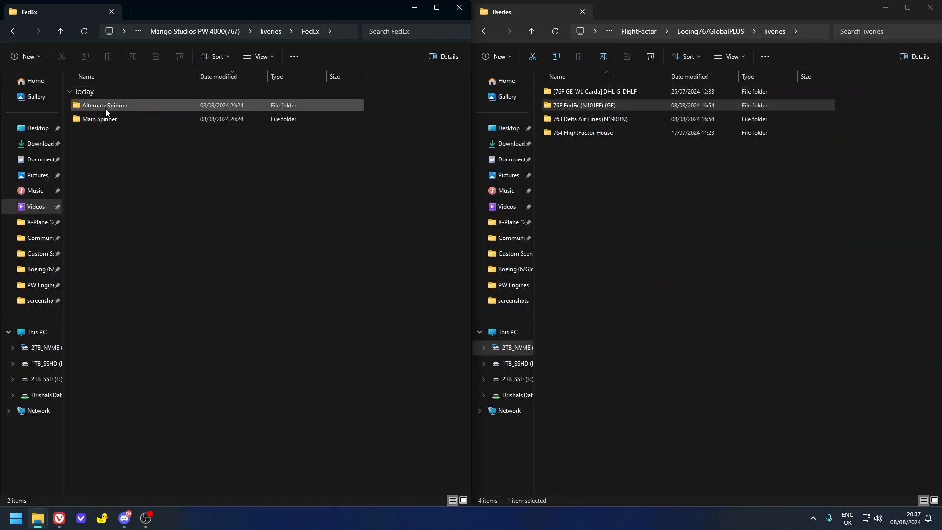
double_click(106, 111)
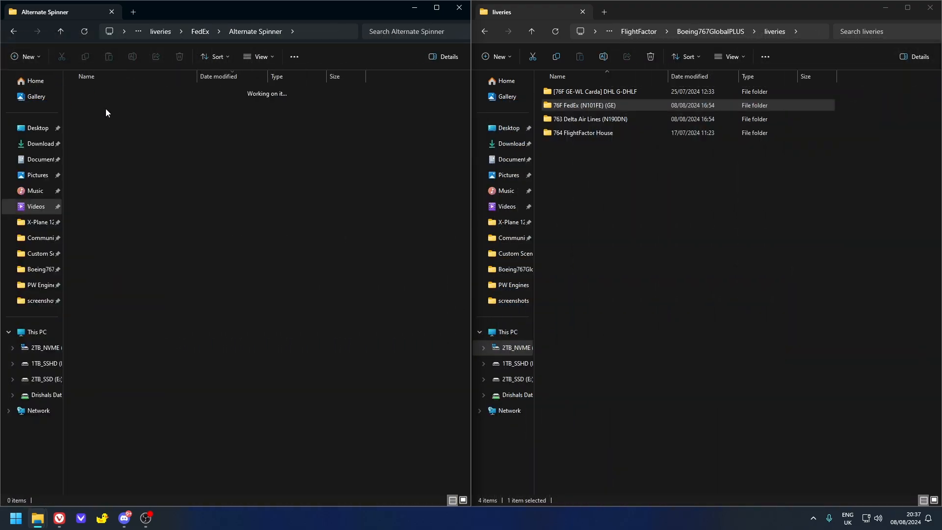
double_click(106, 111)
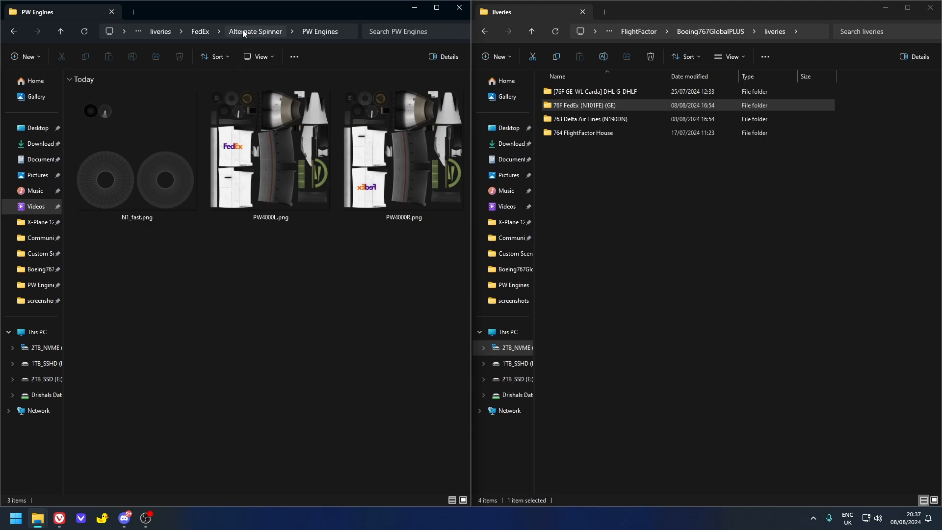
click(245, 32)
click(92, 113)
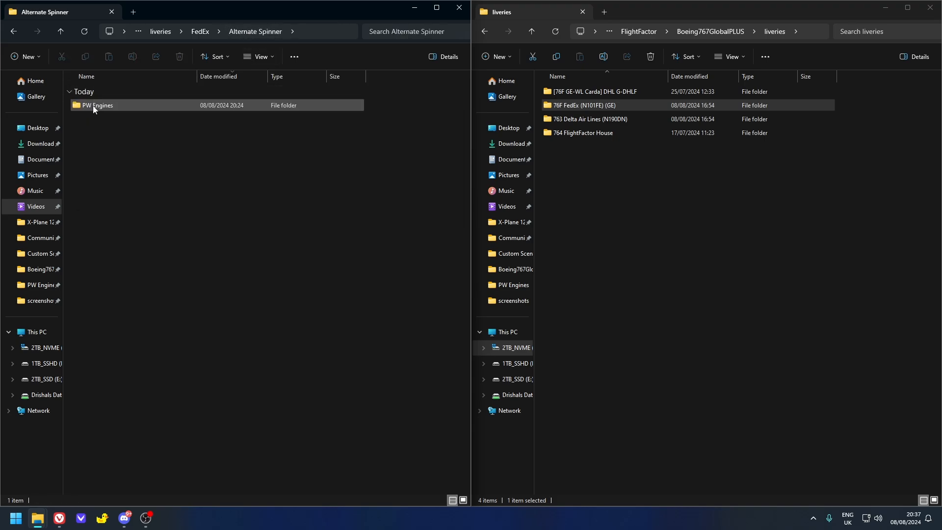
- Open objects > 767 in the 76F FedEx (N101FE) (GE) livery and check its PW Engines folder
double_click(587, 108)
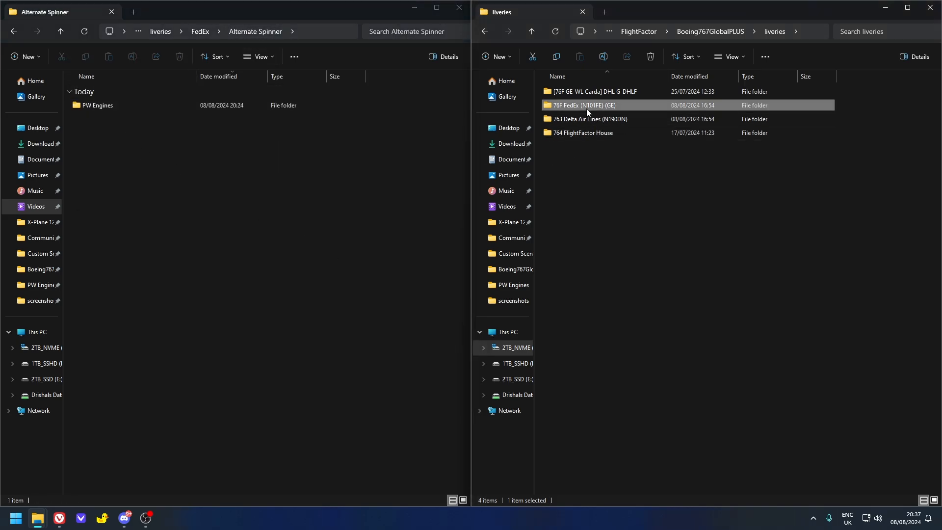
double_click(579, 113)
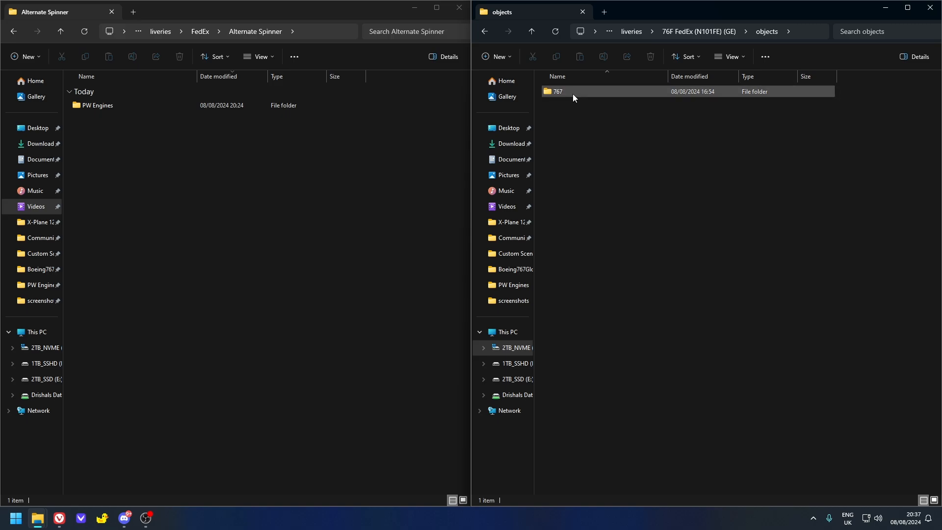
double_click(572, 93)
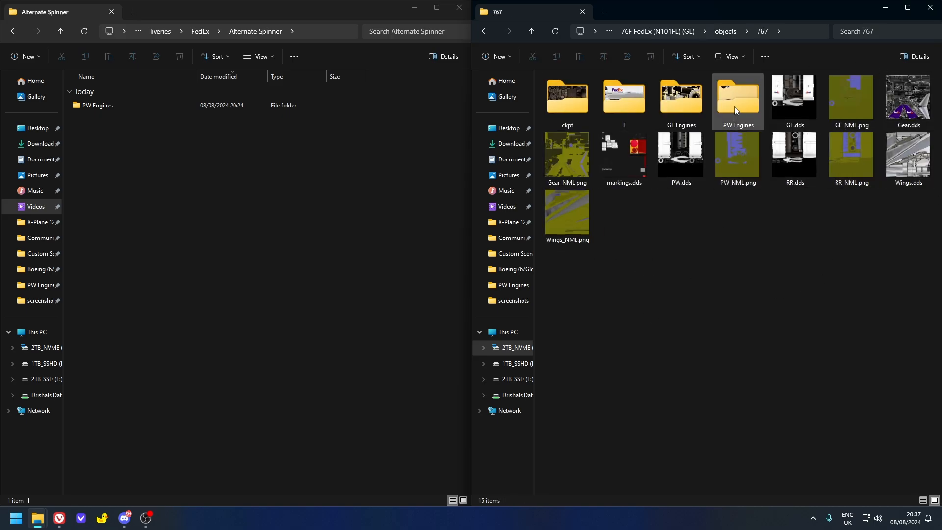
mouse_move(736, 109)
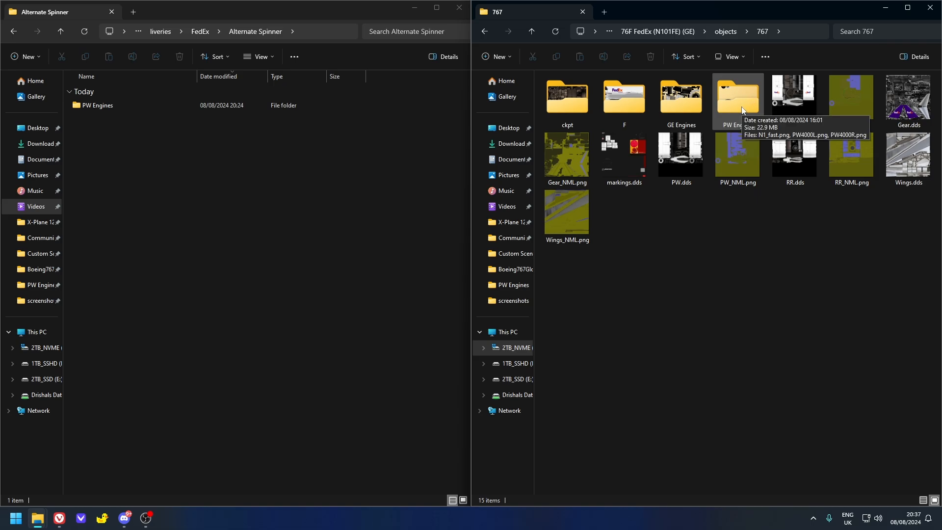
- Replace the PW Engines folder in the FedEx livery's objects > 767 folder with the one from the mod's FedEx > Alternate Spinner folder
click(739, 104)
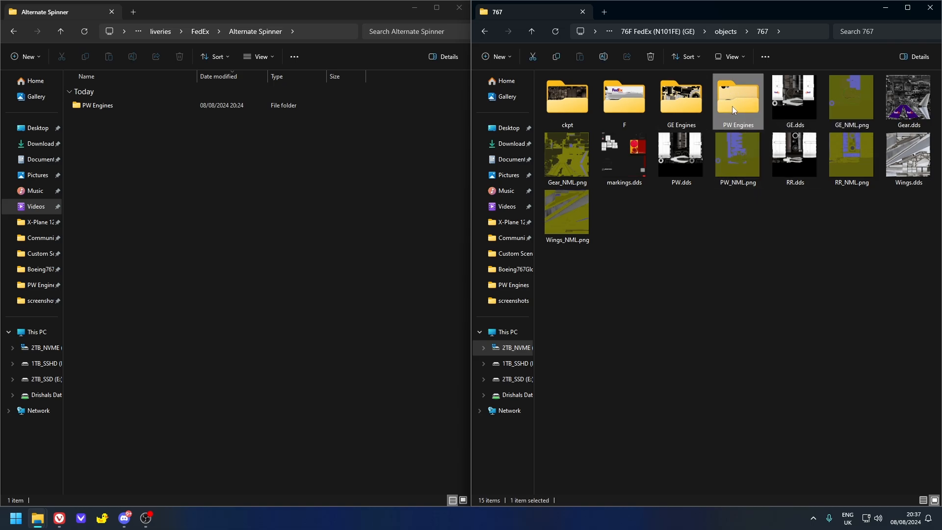
key(Delete)
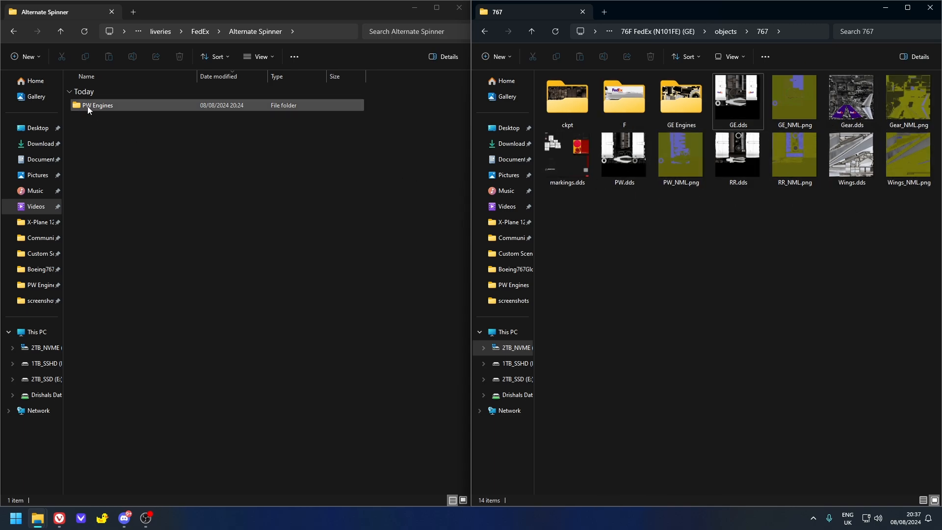
drag(89, 109, 699, 433)
click(699, 432)
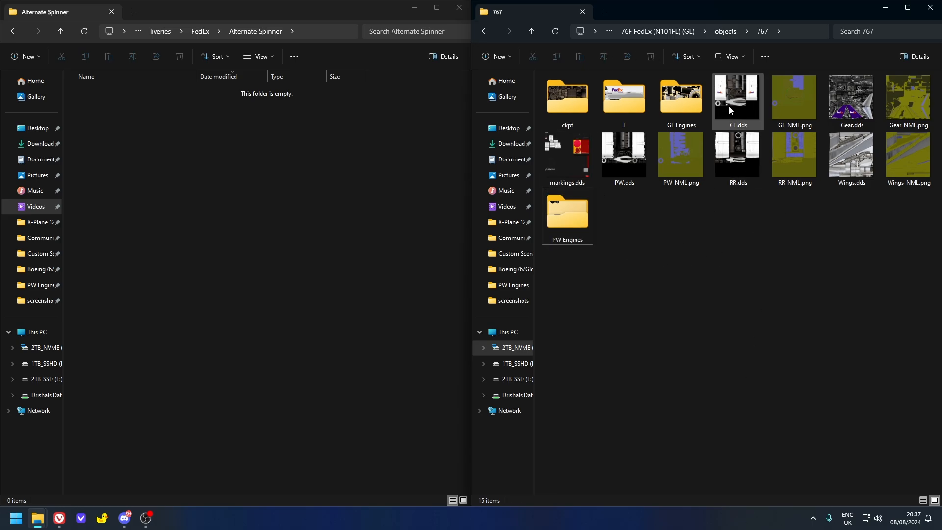
- Return to the Mango Studios PW 4000(767) folder and open its Extras folder
click(155, 31)
click(172, 31)
click(149, 189)
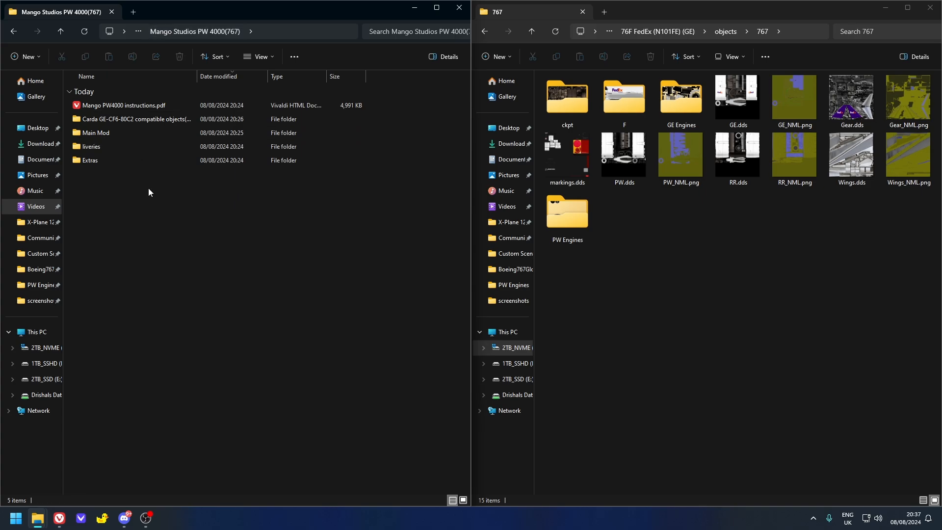
double_click(116, 162)
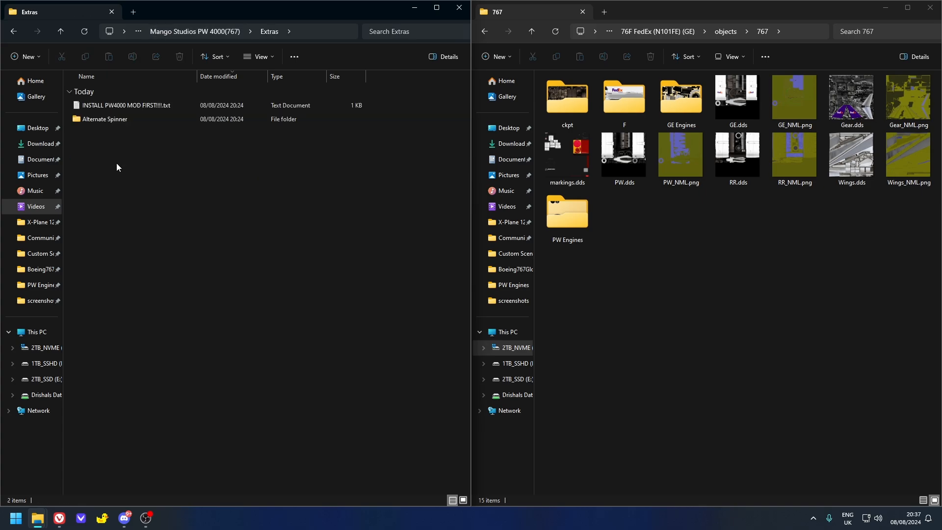
- Open the Boeing767GlobalPLUS aircraft folder beside the Alternate Spinner folder from the mod's Extras
click(657, 32)
click(631, 31)
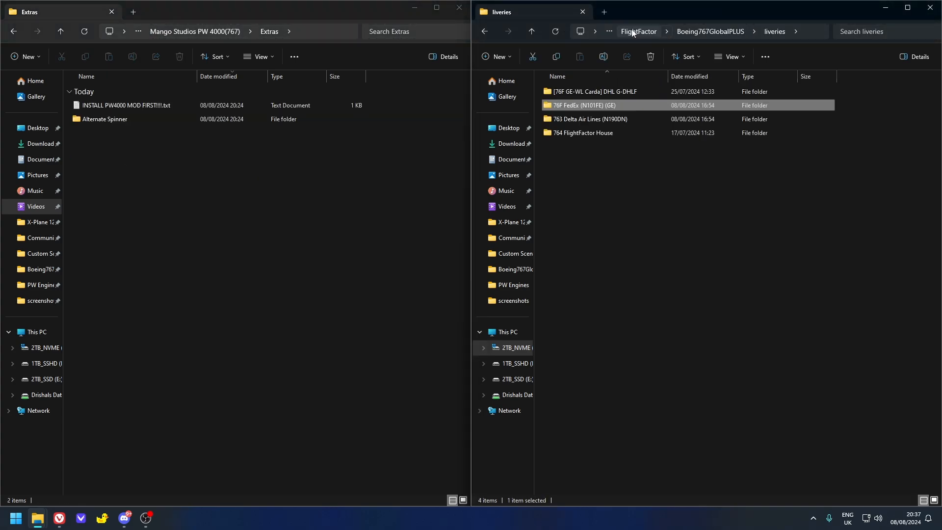
click(637, 31)
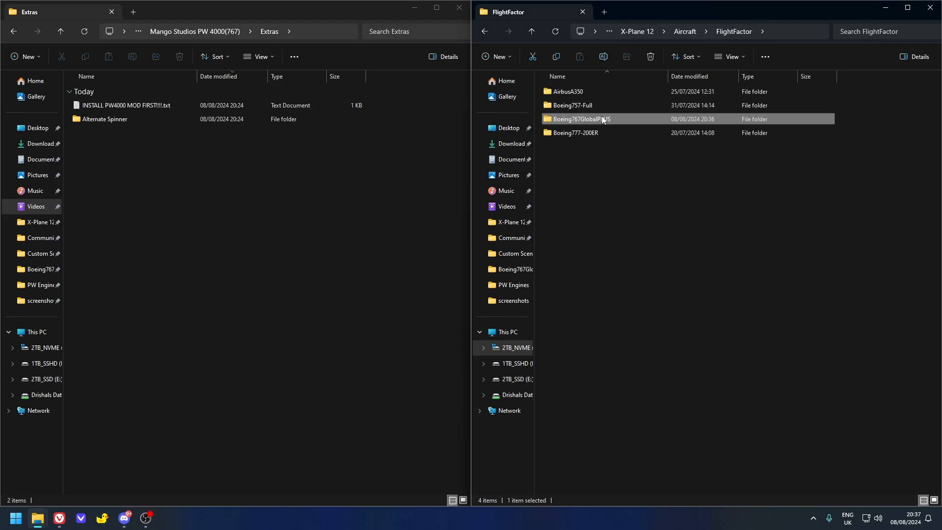
double_click(603, 120)
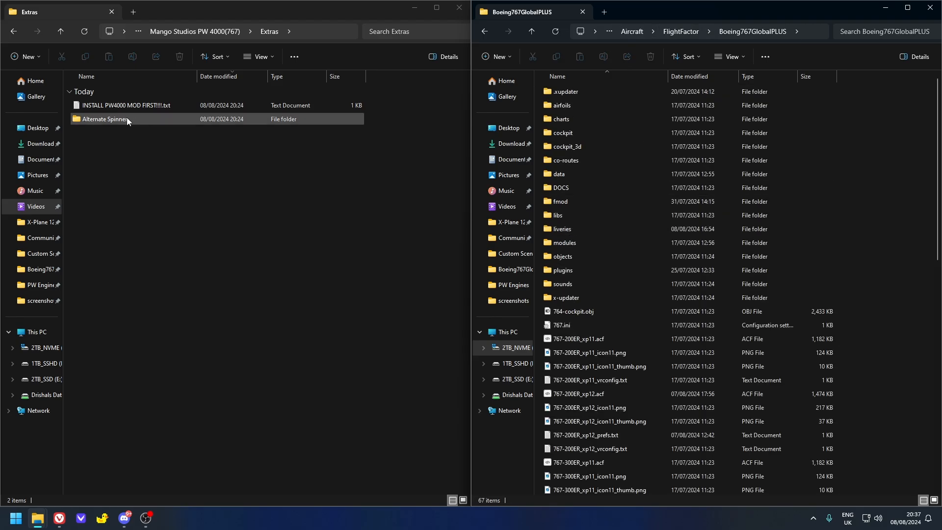
double_click(102, 119)
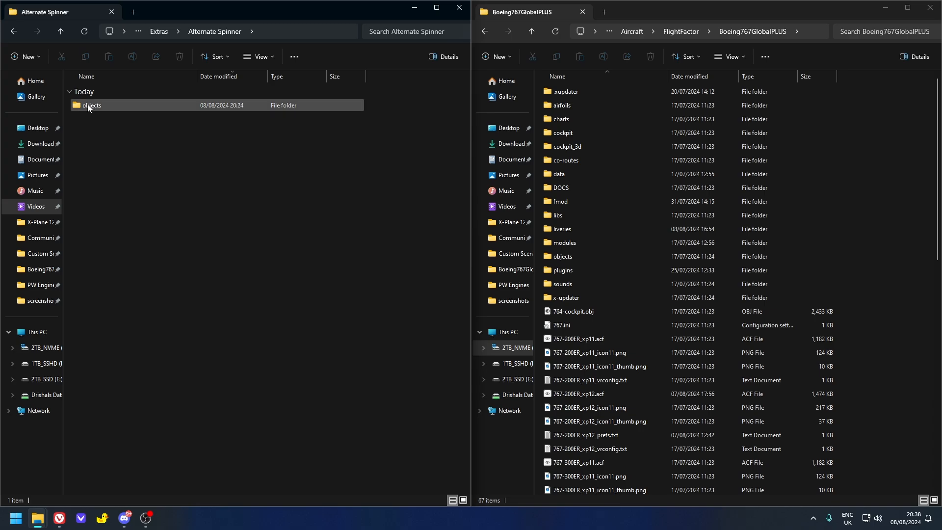